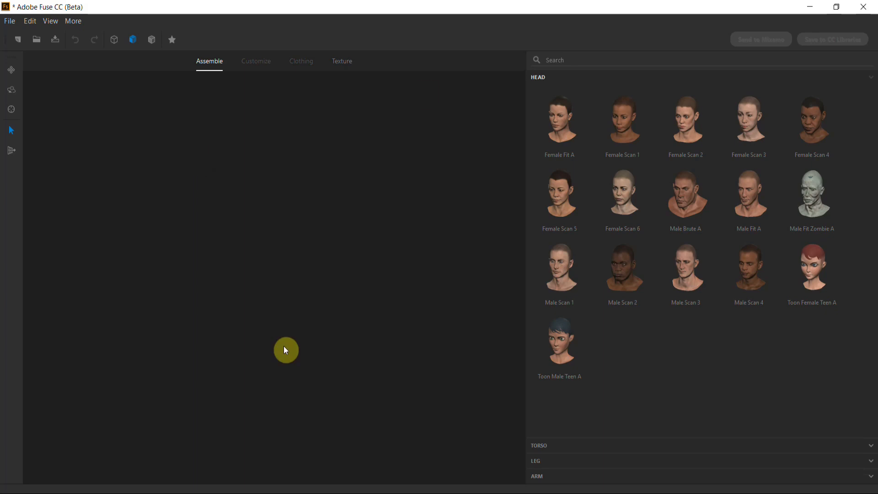
Check the Adobe Fuse product page in Chrome and the installed apps in Creative Cloud Desktop, and return to Adobe Fuse
{"action": "left_click", "coordinate": [292, 493]}
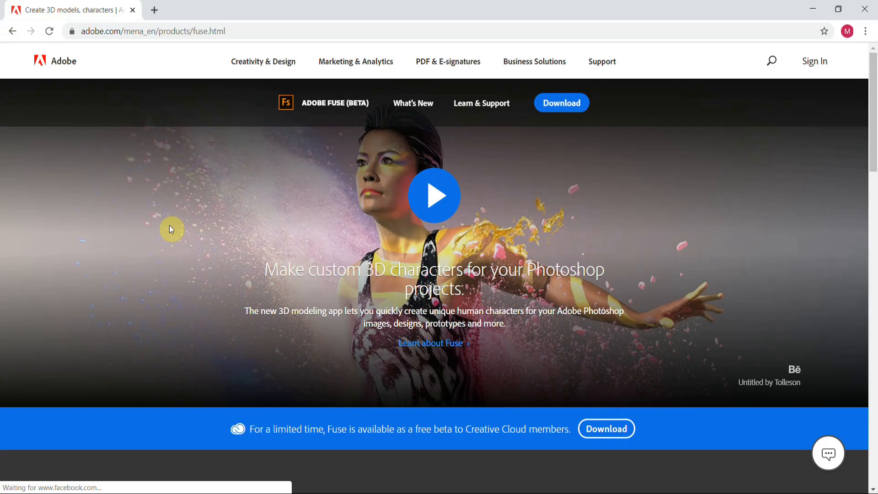
{"action": "left_click", "coordinate": [814, 10]}
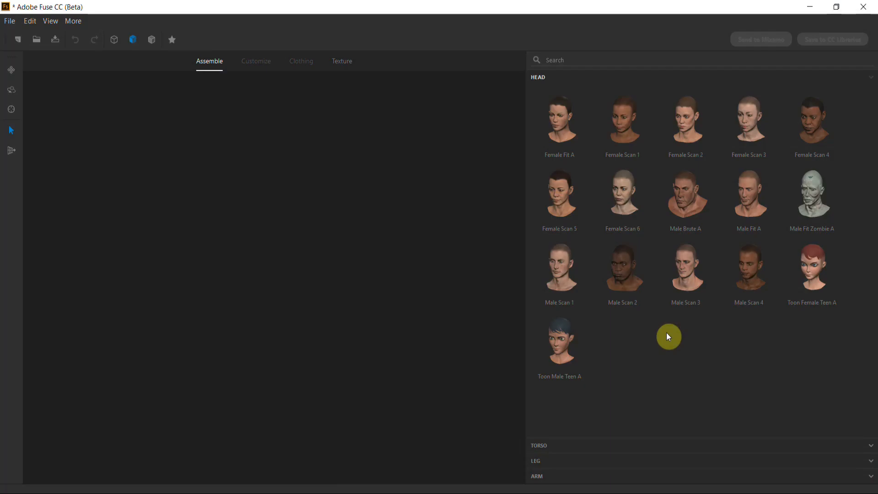
{"action": "left_click", "coordinate": [734, 493]}
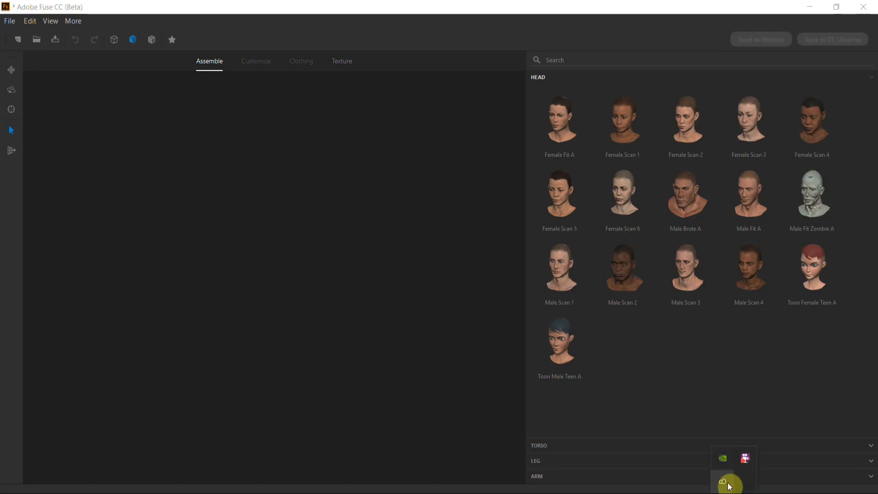
{"action": "left_click", "coordinate": [726, 485]}
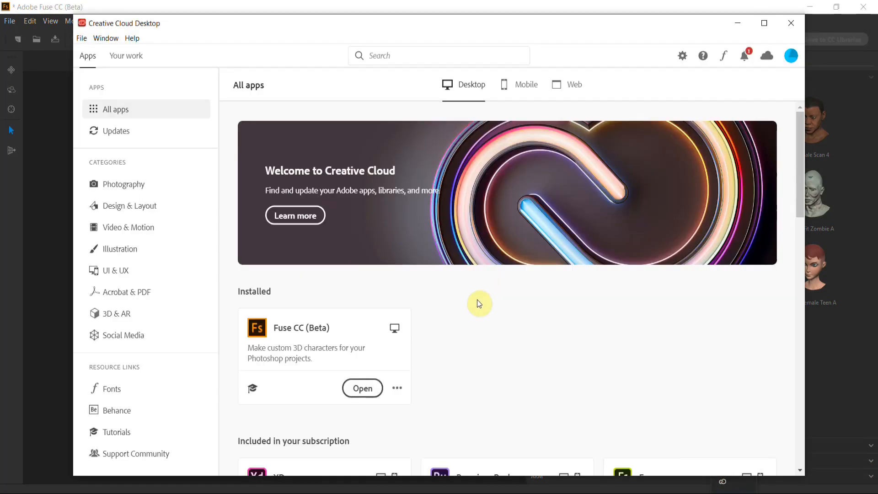
{"action": "scroll", "coordinate": [477, 300], "scroll_direction": "down", "scroll_amount": 4}
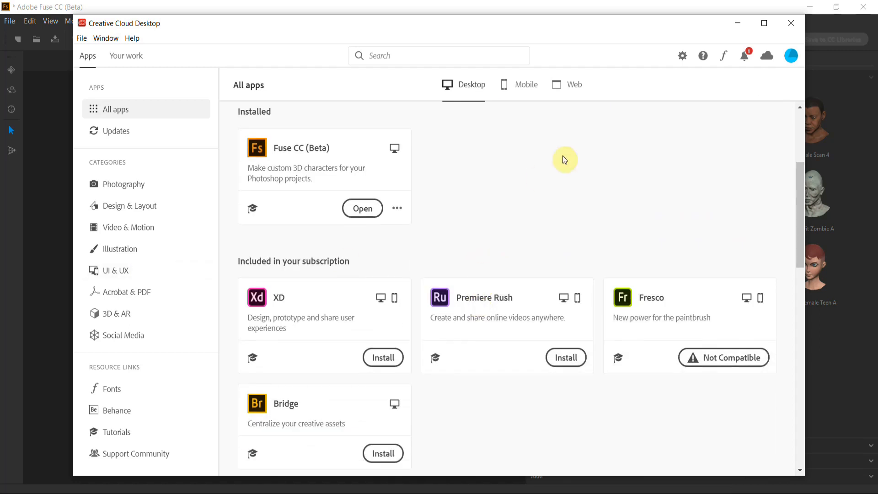
{"action": "left_click", "coordinate": [738, 23]}
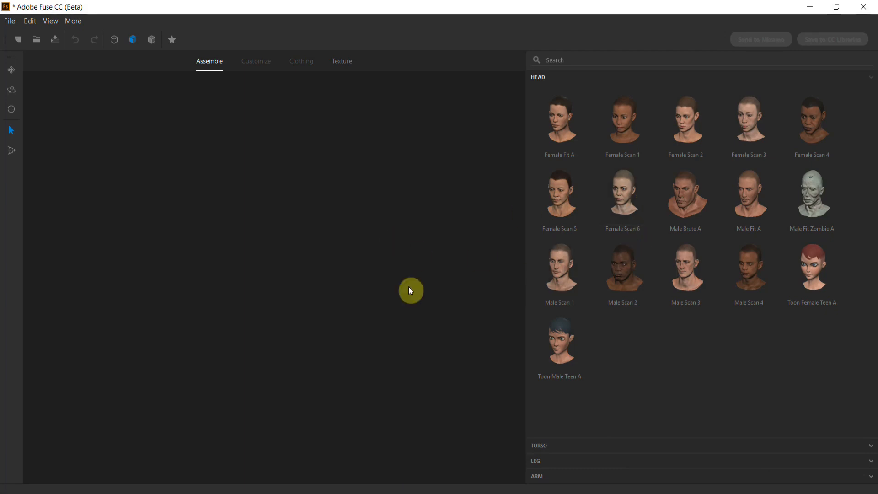
{"action": "left_click", "coordinate": [810, 7]}
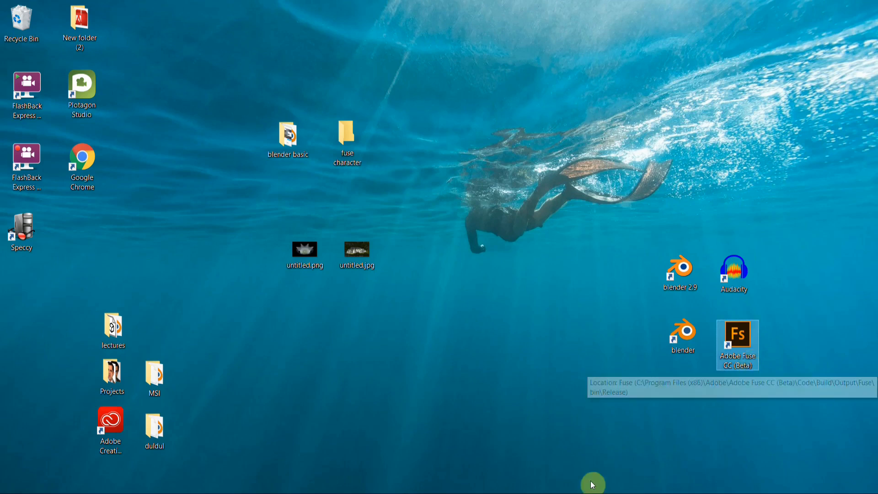
{"action": "key", "text": "alt+Tab"}
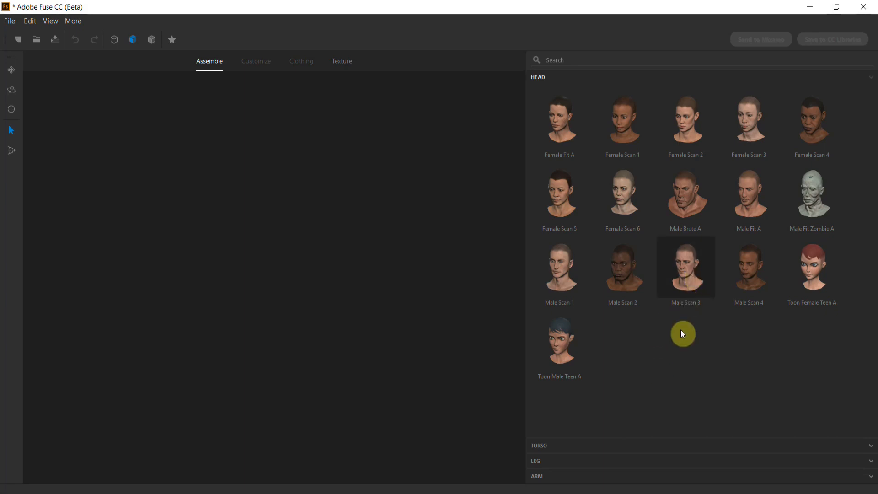
Assemble a male body from the Male Scan 3 head, a torso, legs and arms, undoing and redoing the arms
{"action": "left_click", "coordinate": [688, 280]}
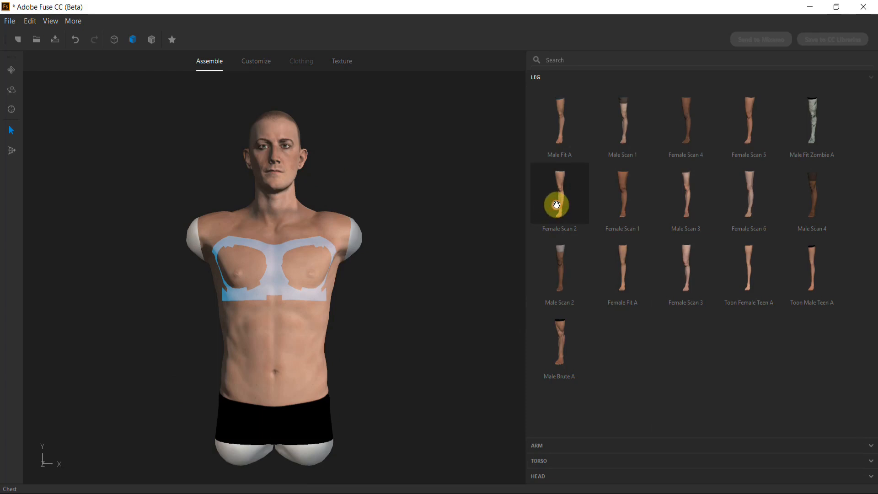
{"action": "left_click", "coordinate": [569, 282]}
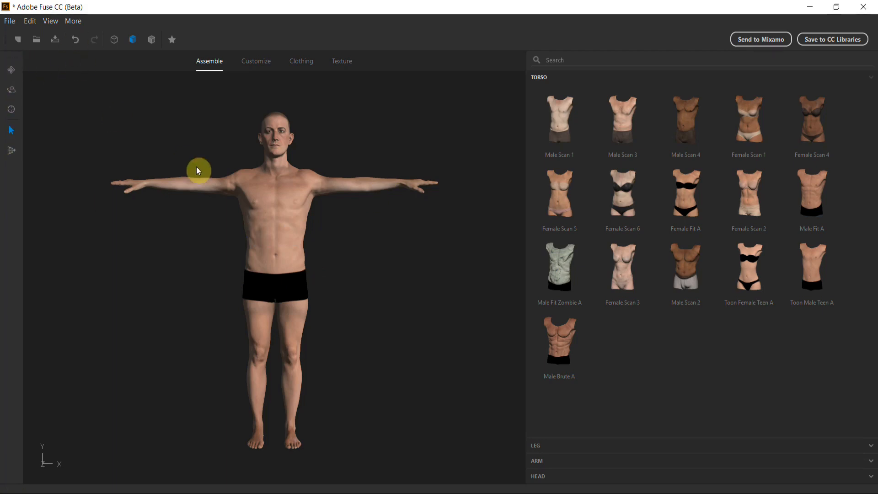
{"action": "left_click", "coordinate": [76, 40]}
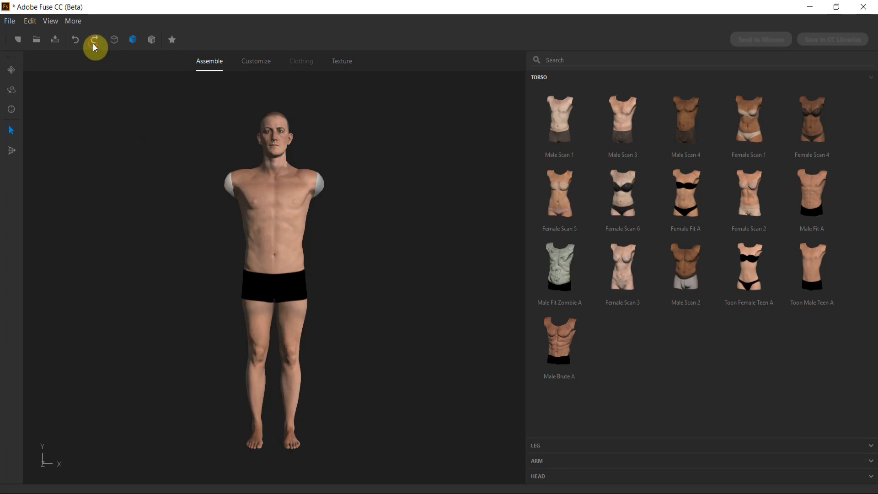
{"action": "key", "text": "ctrl+shift+z"}
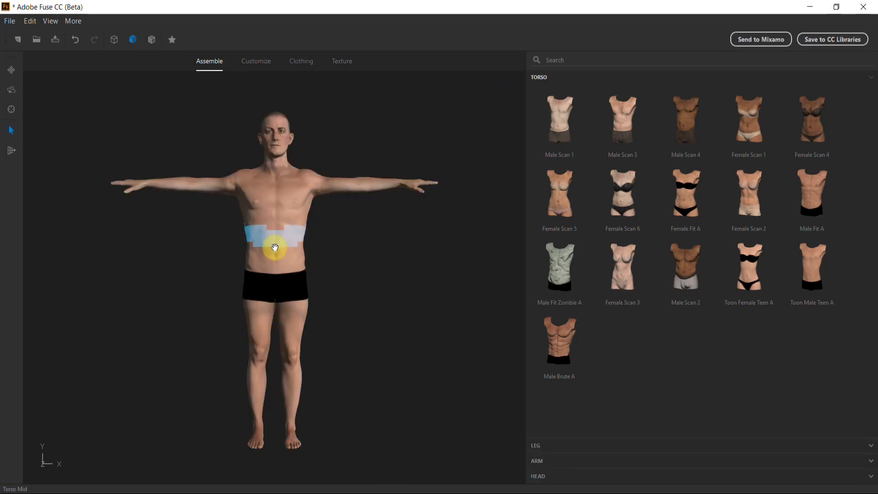
Start customizing the assembled body and set the torso's Chest Out / In to -3
{"action": "left_click", "coordinate": [280, 265]}
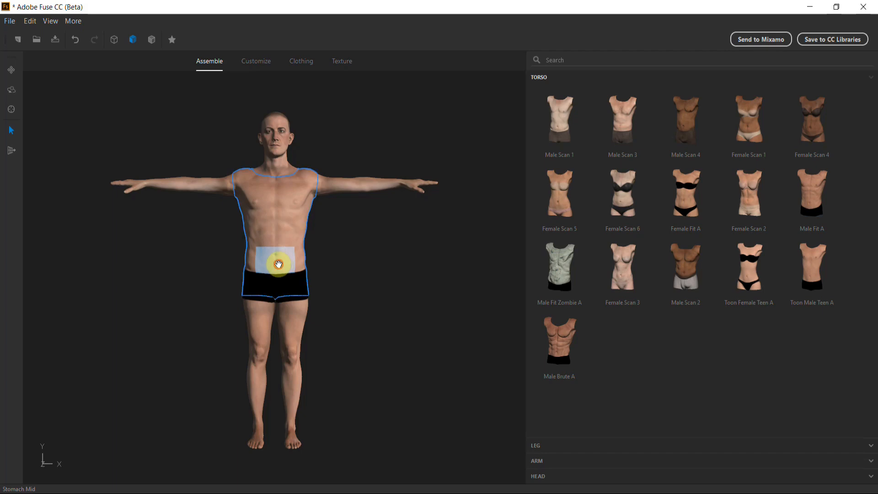
{"action": "left_click", "coordinate": [252, 64]}
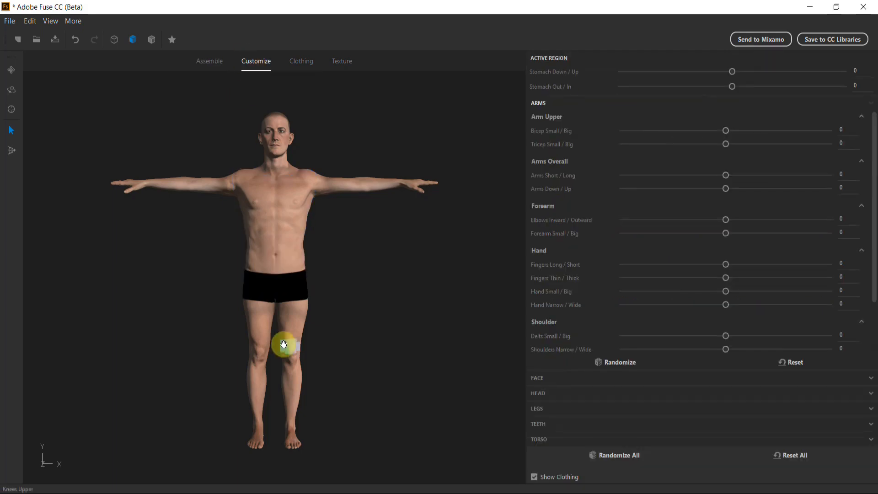
{"action": "left_click", "coordinate": [280, 265]}
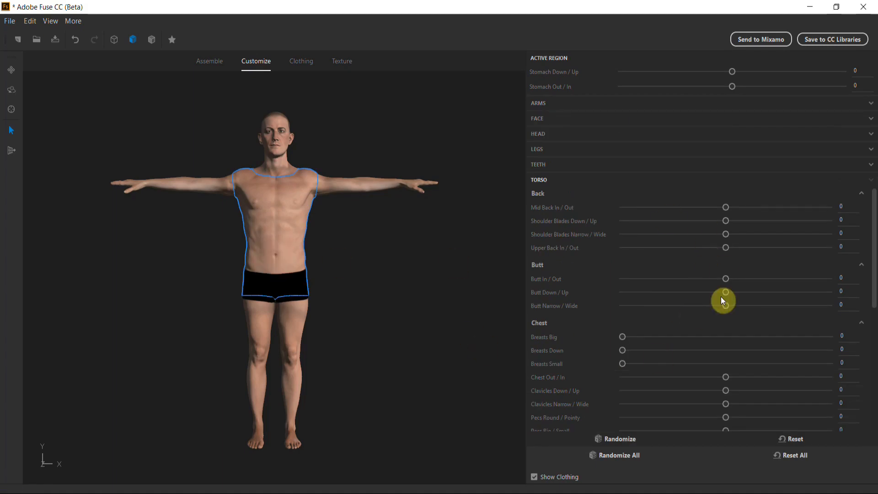
{"action": "left_click", "coordinate": [273, 195]}
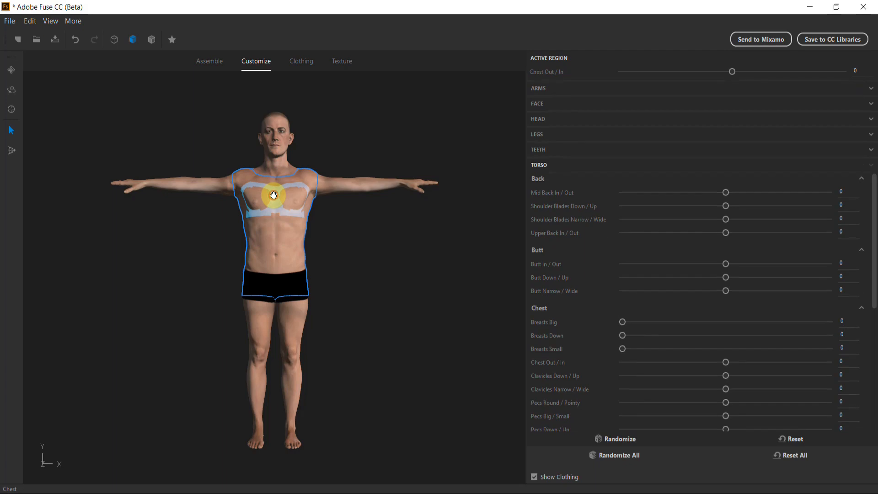
{"action": "scroll", "coordinate": [707, 287], "scroll_direction": "down", "scroll_amount": 5}
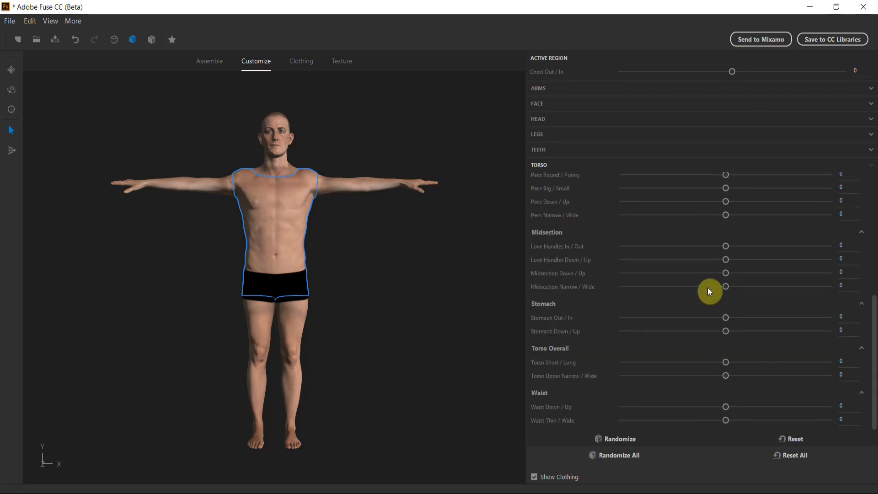
{"action": "scroll", "coordinate": [719, 247], "scroll_direction": "up", "scroll_amount": 2}
{"action": "mouse_move", "coordinate": [726, 221]}
{"action": "left_mouse_down"}
{"action": "mouse_move", "coordinate": [715, 222]}
{"action": "mouse_move", "coordinate": [722, 222]}
{"action": "left_mouse_up"}
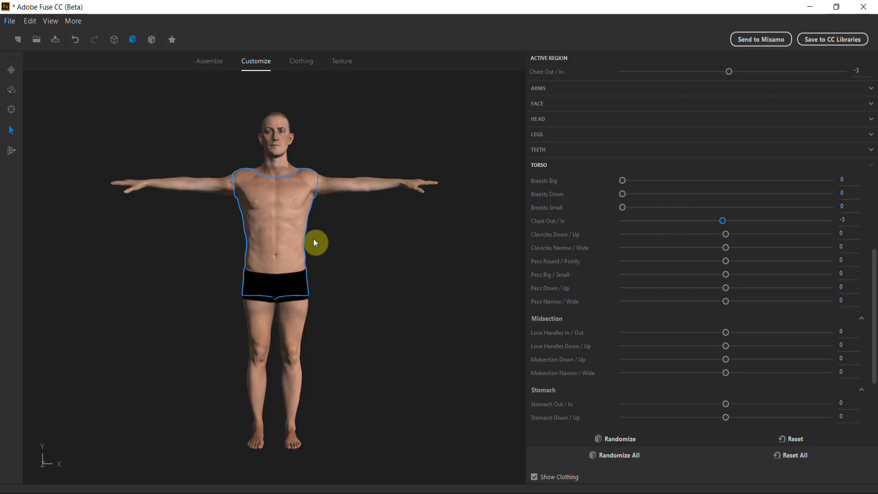
Reshape the upper arms, setting Bicep Small / Big to 73 and Tricep Small / Big to -33
{"action": "left_click", "coordinate": [335, 186]}
{"action": "left_click_drag", "start_coordinate": [334, 187], "coordinate": [320, 153]}
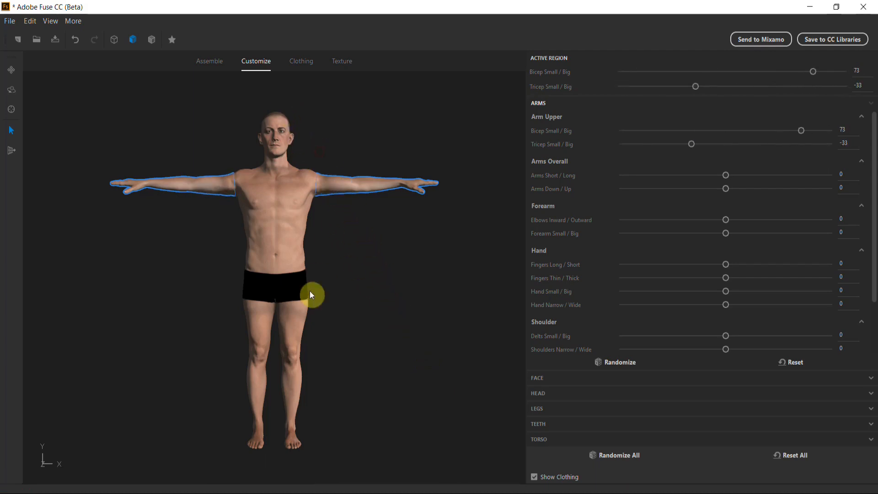
Thicken the legs, setting Thighs Thin / Thick and Calves Thin / Thick to 100
{"action": "left_click", "coordinate": [293, 328]}
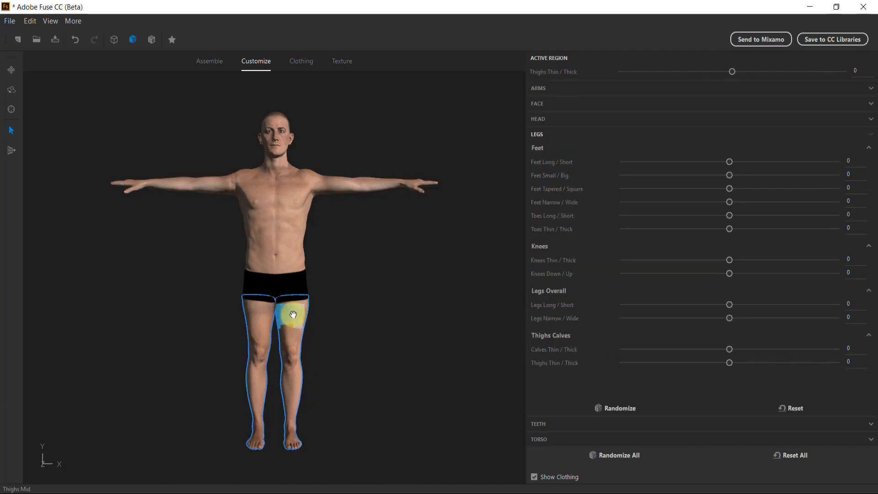
{"action": "left_click_drag", "start_coordinate": [292, 327], "coordinate": [566, 419]}
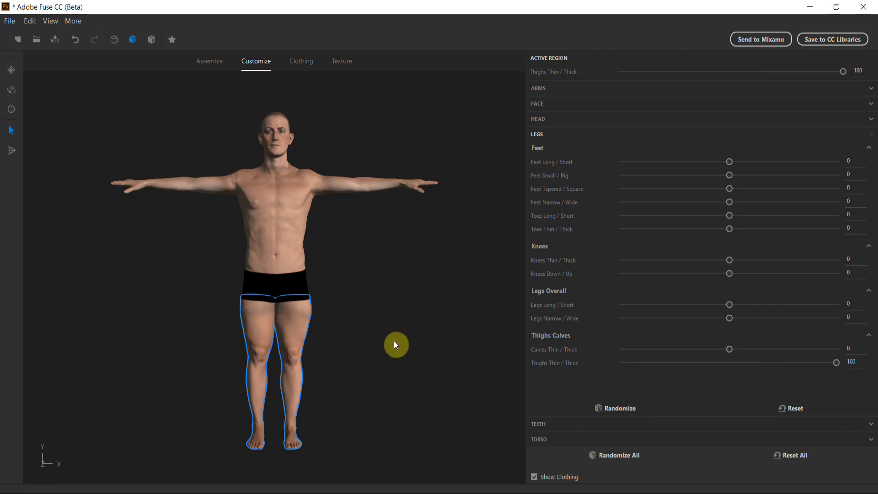
{"action": "left_click_drag", "start_coordinate": [294, 392], "coordinate": [411, 433]}
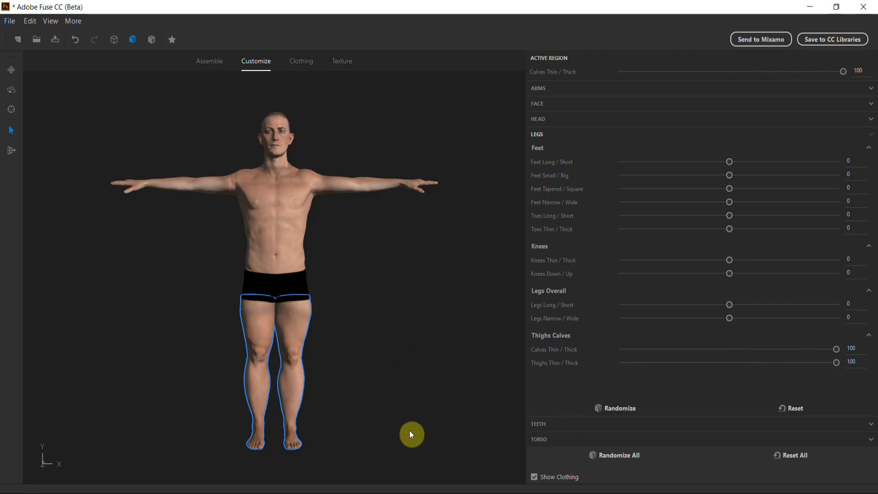
Reshape the character's forehead, setting Forehead Forward / Back to -25
{"action": "scroll", "coordinate": [355, 195], "scroll_direction": "down", "scroll_amount": 2}
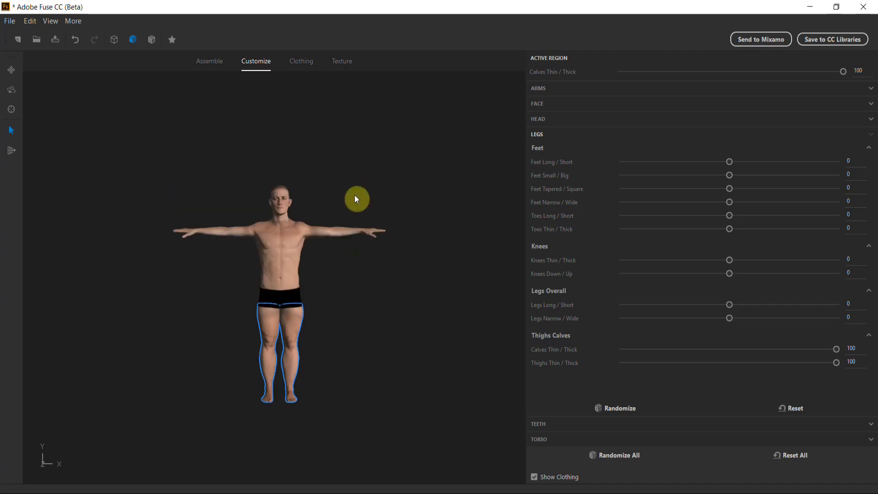
{"action": "scroll", "coordinate": [304, 194], "scroll_direction": "up", "scroll_amount": 6}
{"action": "middle_click_drag", "start_coordinate": [339, 122], "coordinate": [349, 334]}
{"action": "scroll", "coordinate": [347, 333], "scroll_direction": "up", "scroll_amount": 4}
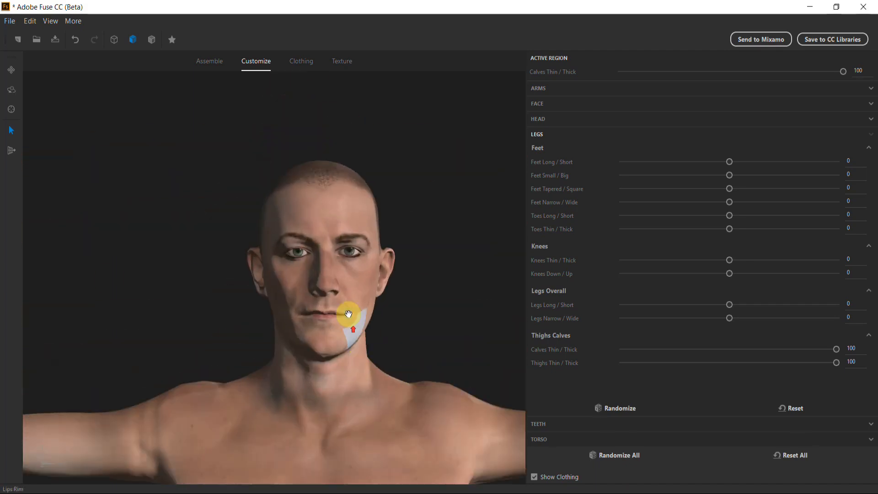
{"action": "left_click_drag", "start_coordinate": [337, 200], "coordinate": [325, 180]}
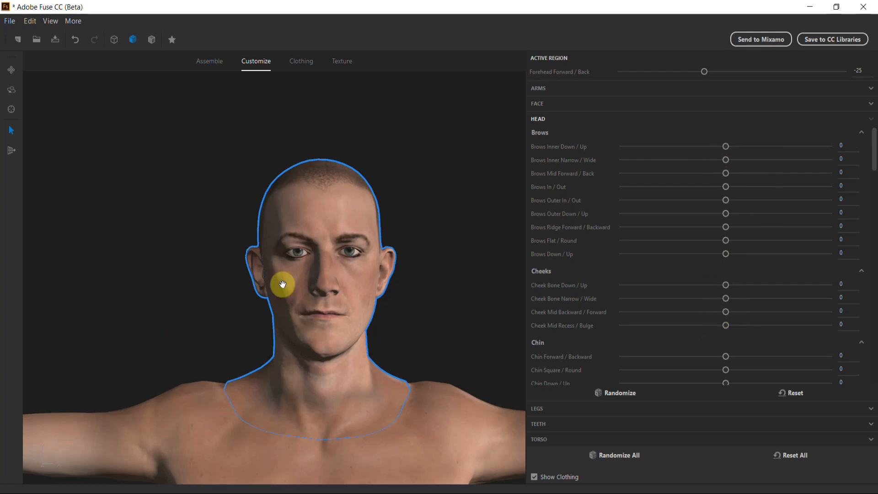
Dress the character in the Dress Shirt Tucked top
{"action": "scroll", "coordinate": [378, 277], "scroll_direction": "down", "scroll_amount": 5}
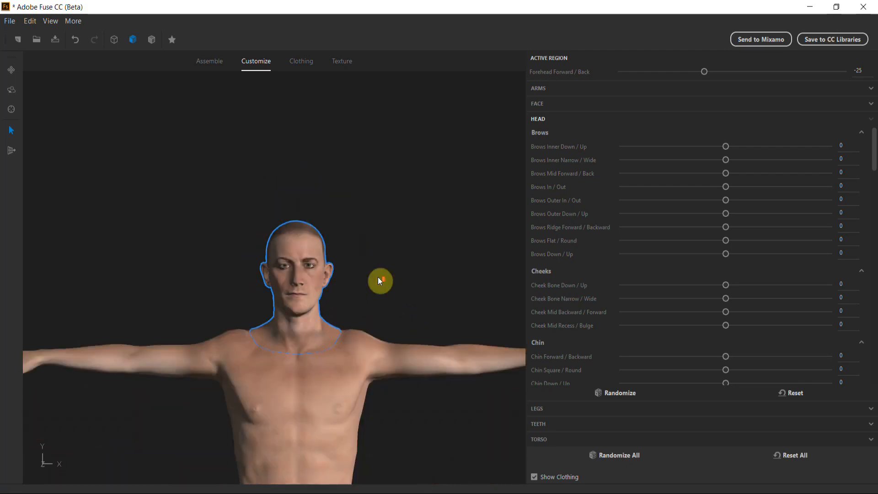
{"action": "middle_click_drag", "start_coordinate": [325, 292], "coordinate": [320, 247]}
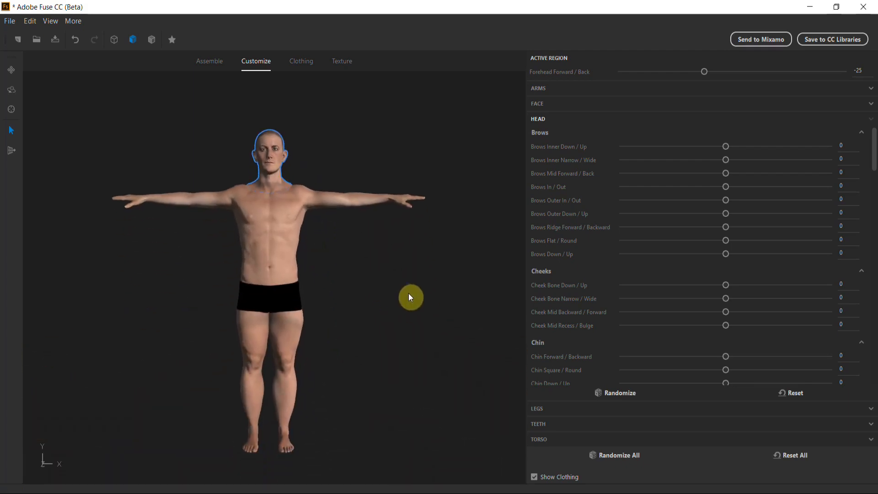
{"action": "mouse_move", "coordinate": [414, 299]}
{"action": "left_mouse_down"}
{"action": "mouse_move", "coordinate": [357, 317]}
{"action": "mouse_move", "coordinate": [37, 315]}
{"action": "mouse_move", "coordinate": [322, 347]}
{"action": "mouse_move", "coordinate": [386, 339]}
{"action": "mouse_move", "coordinate": [432, 311]}
{"action": "mouse_move", "coordinate": [407, 311]}
{"action": "left_mouse_up"}
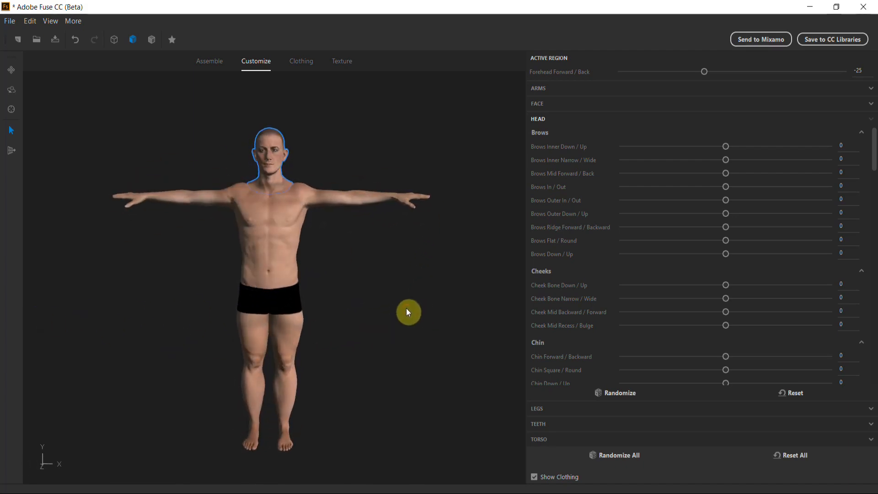
{"action": "left_click", "coordinate": [304, 61]}
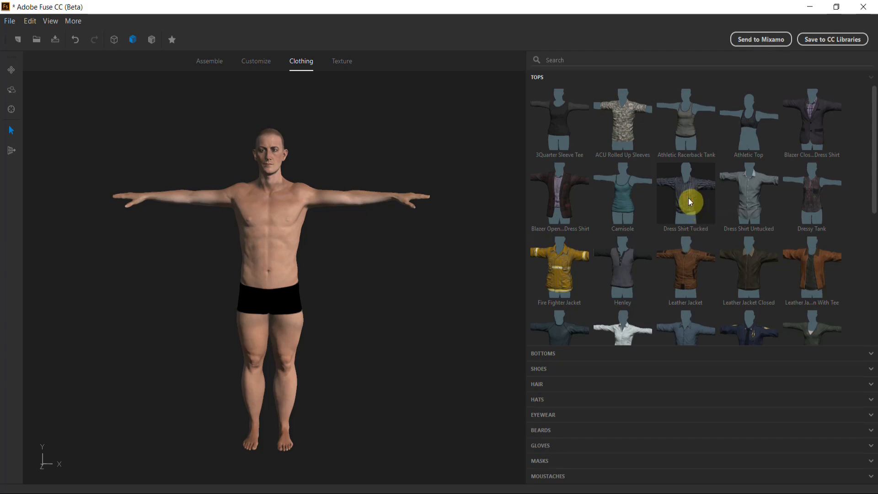
{"action": "left_click", "coordinate": [690, 212]}
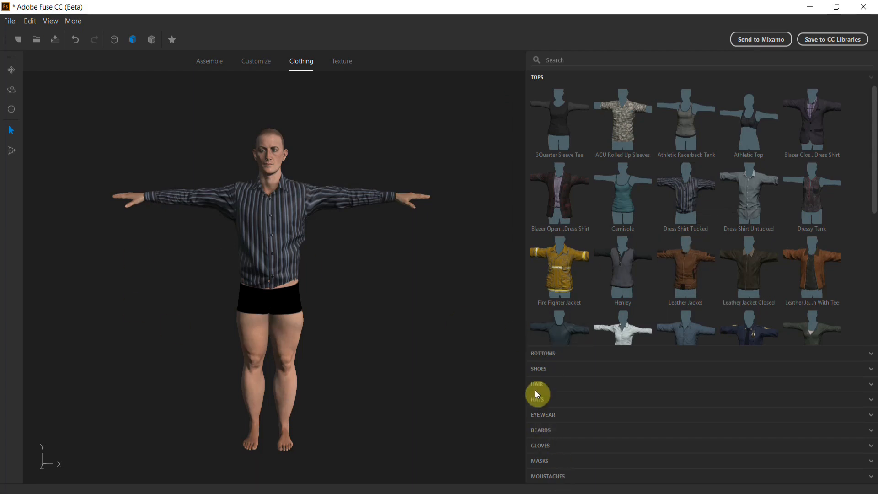
Dress the character in the Bootcut Pant bottoms and the Tactical Boot B shoes
{"action": "left_click", "coordinate": [869, 356]}
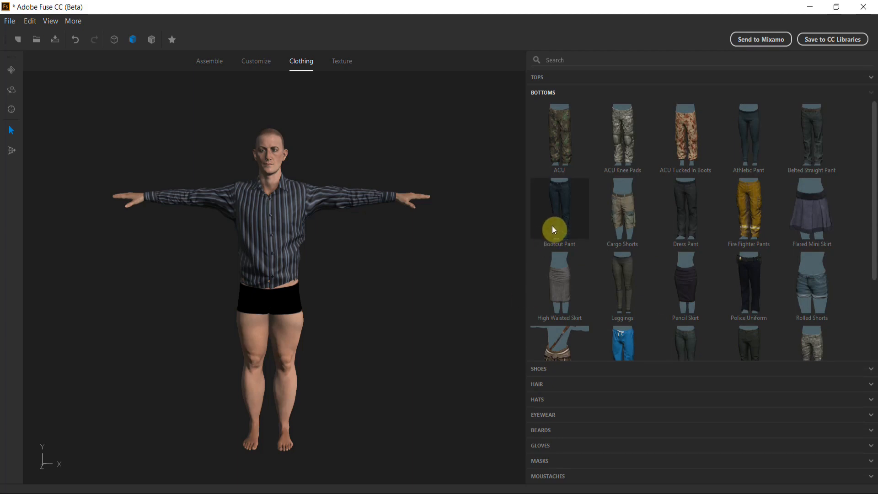
{"action": "left_click", "coordinate": [557, 211]}
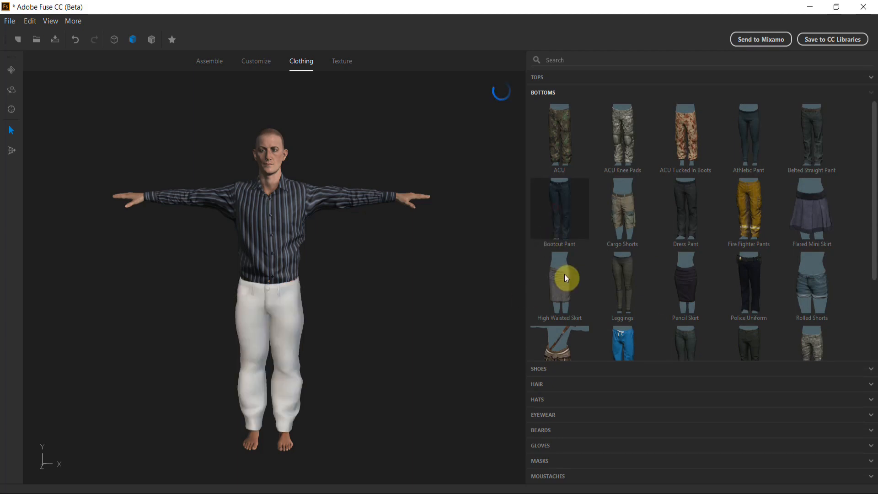
{"action": "left_click", "coordinate": [869, 369]}
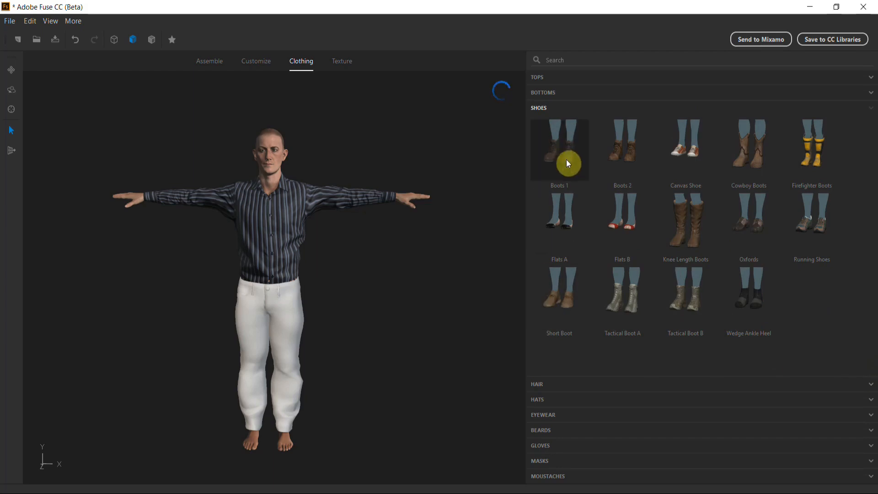
{"action": "left_click", "coordinate": [692, 303]}
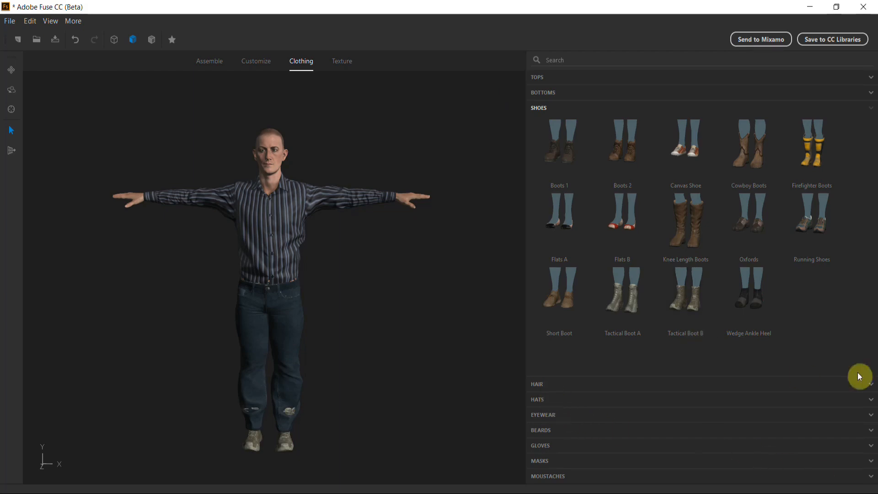
Give the character the Alpha Braid Crown hair and the Alpha Chin Strap beard
{"action": "left_click", "coordinate": [869, 384]}
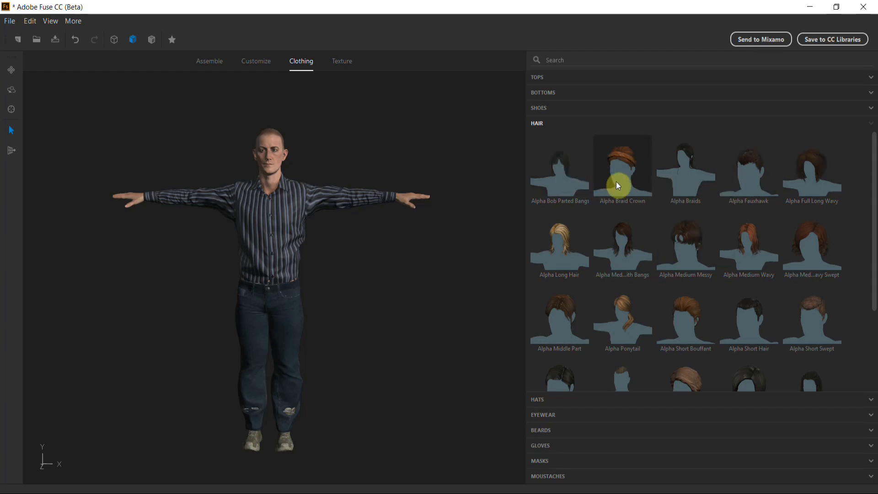
{"action": "left_click", "coordinate": [624, 159]}
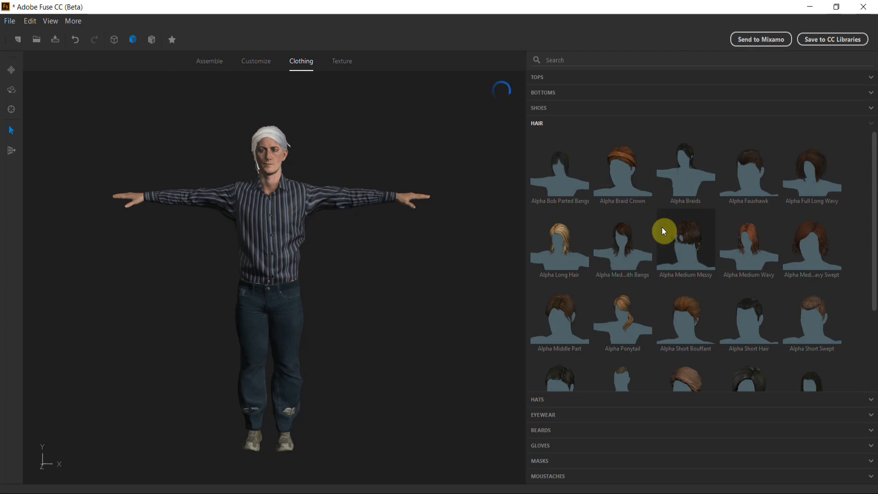
{"action": "left_click", "coordinate": [870, 401]}
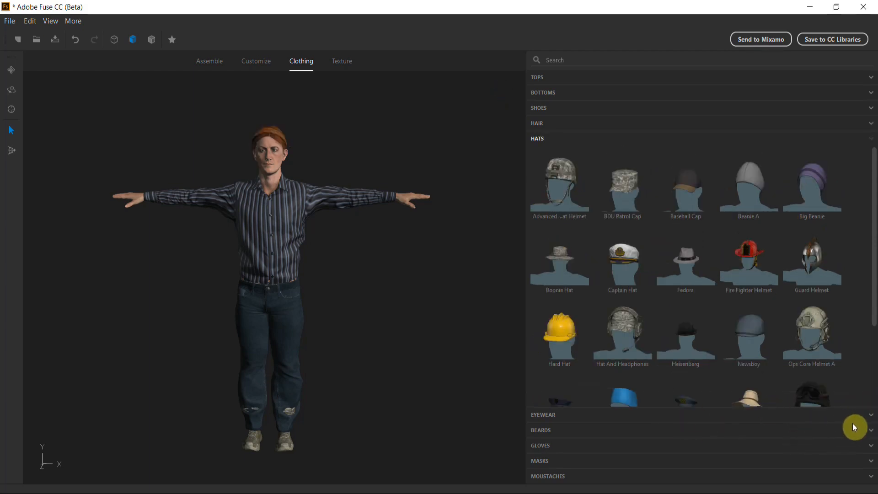
{"action": "left_click", "coordinate": [867, 415]}
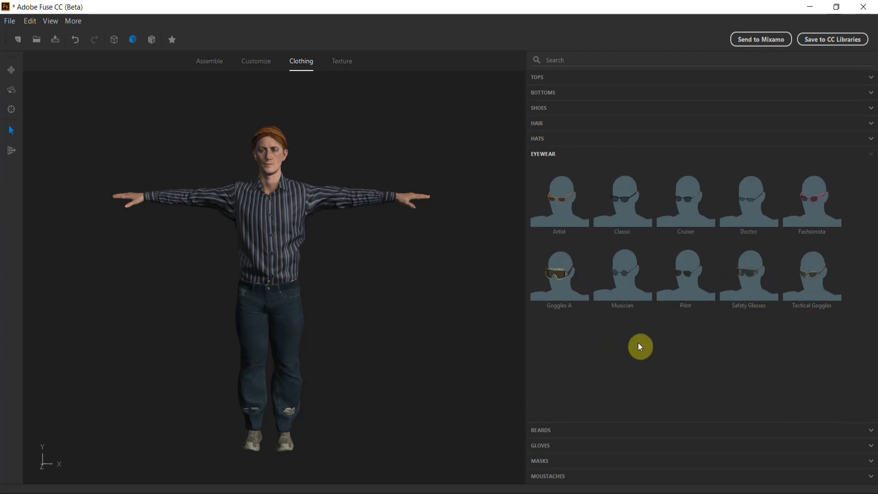
{"action": "left_click", "coordinate": [871, 432]}
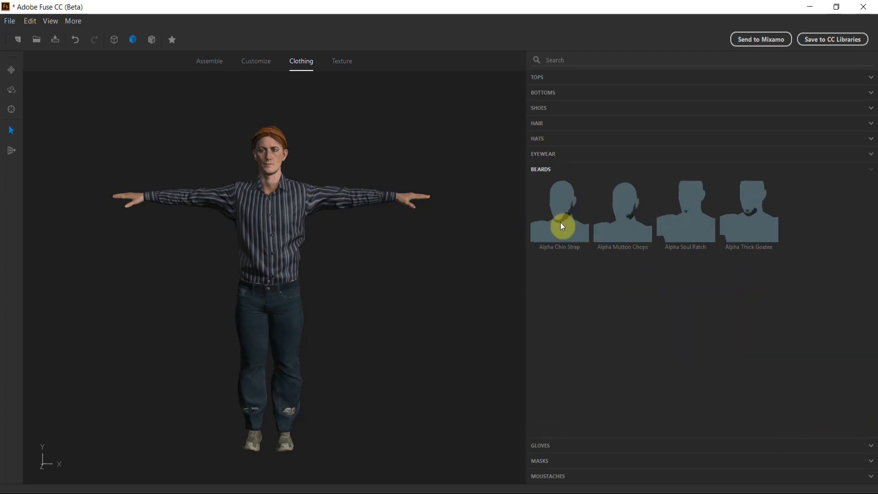
{"action": "left_click", "coordinate": [567, 210]}
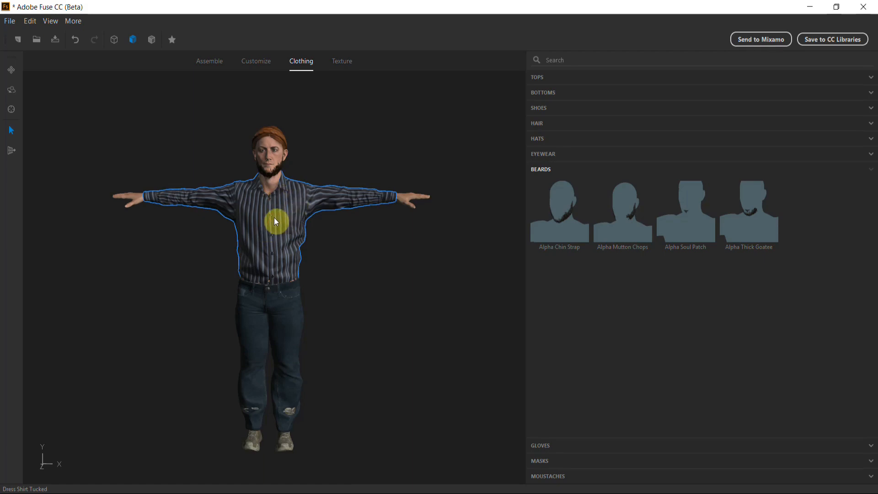
Try recolouring Stripe Color 2 in the dress shirt's main stripe texture to red
{"action": "left_click", "coordinate": [342, 62]}
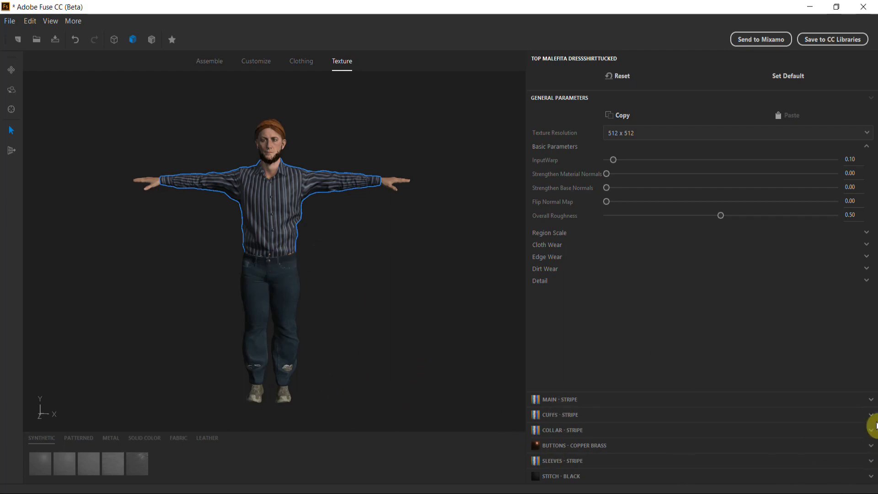
{"action": "left_click", "coordinate": [870, 399]}
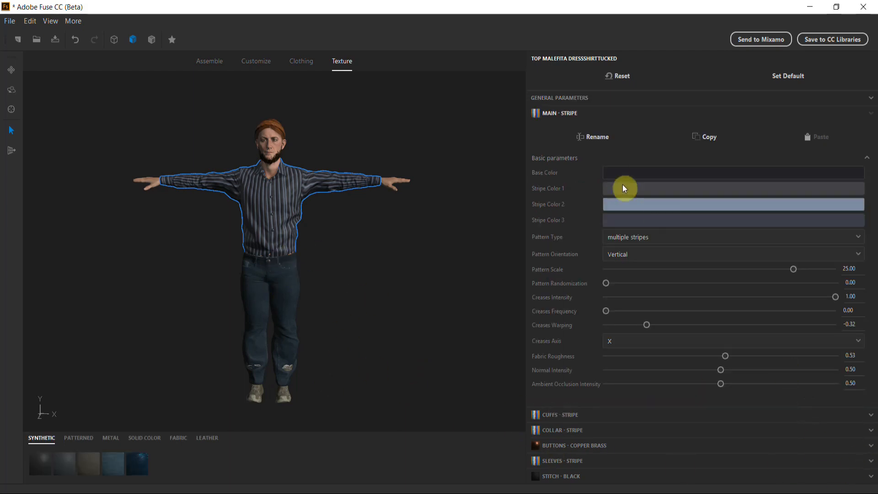
{"action": "left_click", "coordinate": [633, 204]}
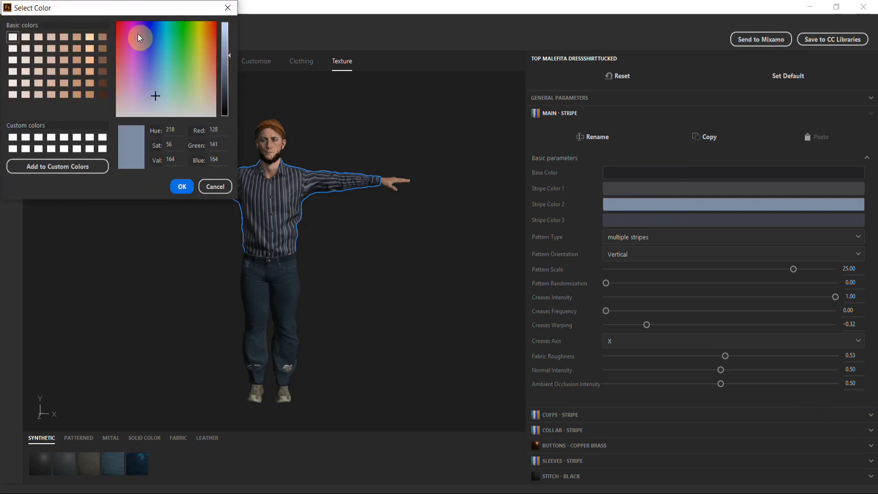
{"action": "left_click", "coordinate": [121, 31]}
{"action": "left_click_drag", "start_coordinate": [122, 31], "coordinate": [117, 28]}
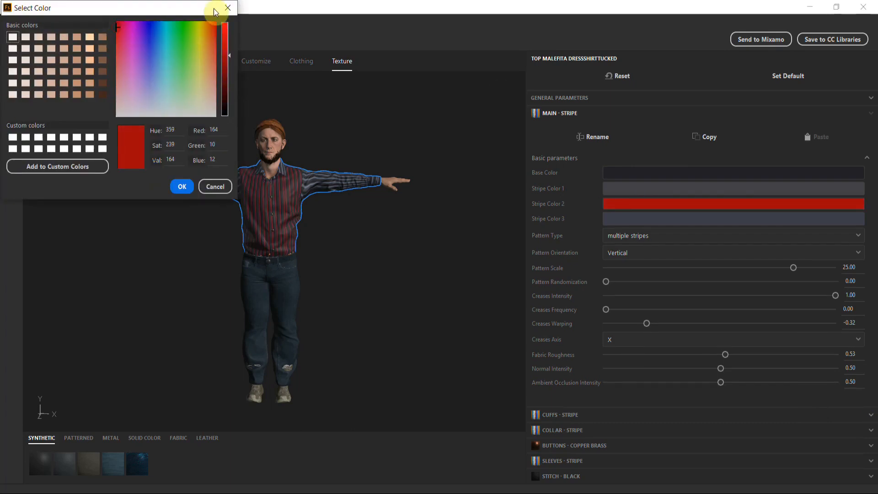
{"action": "left_click", "coordinate": [227, 8]}
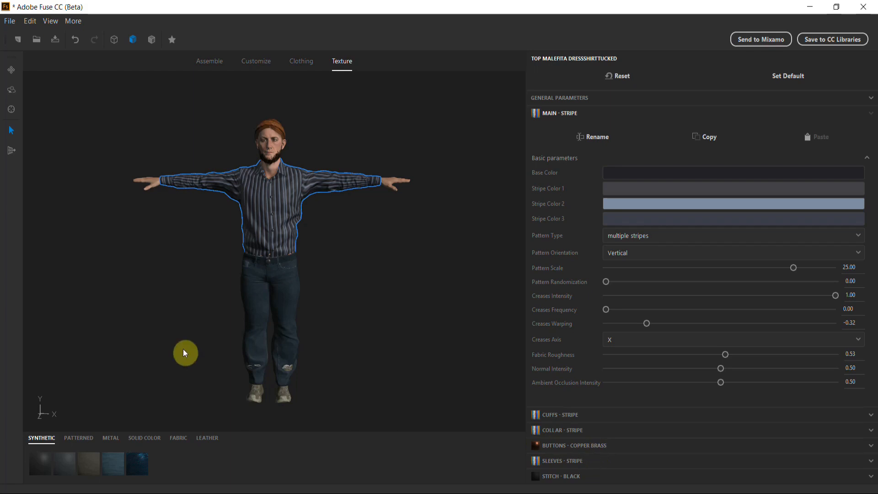
Set the Overall Roughness of the Bootcut Pant texture to 0.93
{"action": "left_click", "coordinate": [285, 311]}
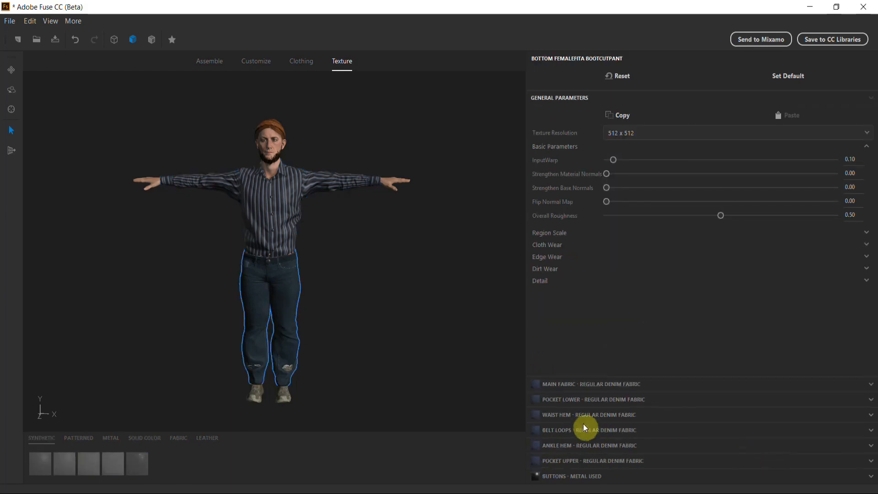
{"action": "left_click_drag", "start_coordinate": [721, 216], "coordinate": [831, 268]}
Examine the character's clothing, face and hair from the front and back, up close and at full length
{"action": "scroll", "coordinate": [299, 198], "scroll_direction": "up", "scroll_amount": 2}
{"action": "right_click_drag", "start_coordinate": [302, 192], "coordinate": [355, 233]}
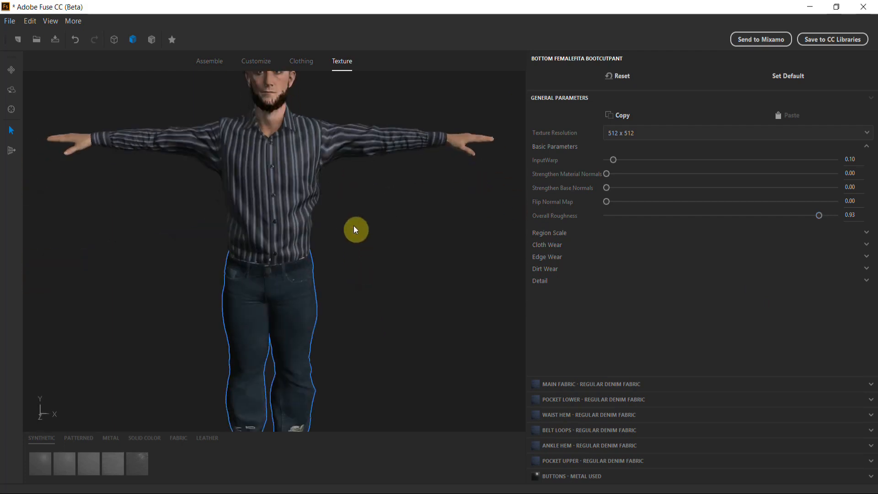
{"action": "scroll", "coordinate": [366, 236], "scroll_direction": "up", "scroll_amount": 2}
{"action": "middle_click_drag", "start_coordinate": [412, 242], "coordinate": [418, 420]}
{"action": "scroll", "coordinate": [307, 261], "scroll_direction": "up", "scroll_amount": 2}
{"action": "scroll", "coordinate": [307, 262], "scroll_direction": "down", "scroll_amount": 6}
{"action": "middle_click_drag", "start_coordinate": [376, 349], "coordinate": [359, 288]}
{"action": "right_click_drag", "start_coordinate": [359, 288], "coordinate": [2, 314]}
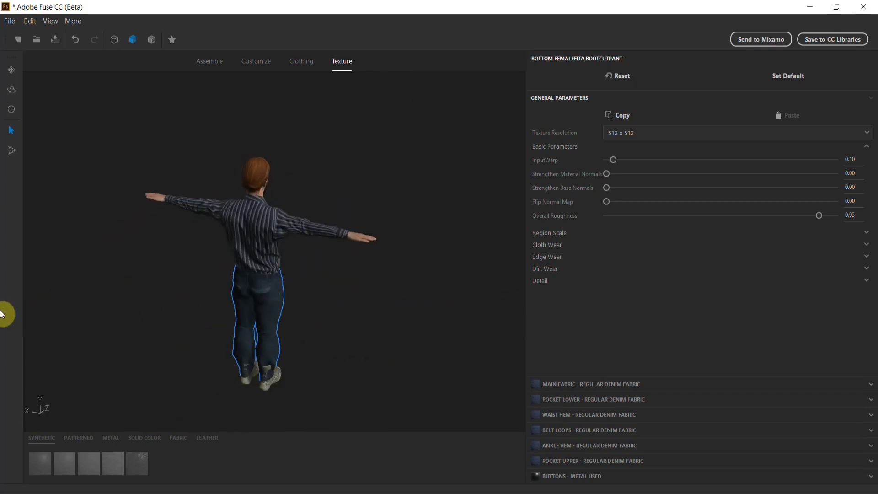
{"action": "right_click_drag", "start_coordinate": [349, 304], "coordinate": [131, 300]}
{"action": "right_click_drag", "start_coordinate": [298, 293], "coordinate": [394, 303]}
{"action": "scroll", "coordinate": [404, 274], "scroll_direction": "up", "scroll_amount": 3}
{"action": "scroll", "coordinate": [404, 274], "scroll_direction": "down", "scroll_amount": 2}
{"action": "right_click_drag", "start_coordinate": [359, 274], "coordinate": [423, 281]}
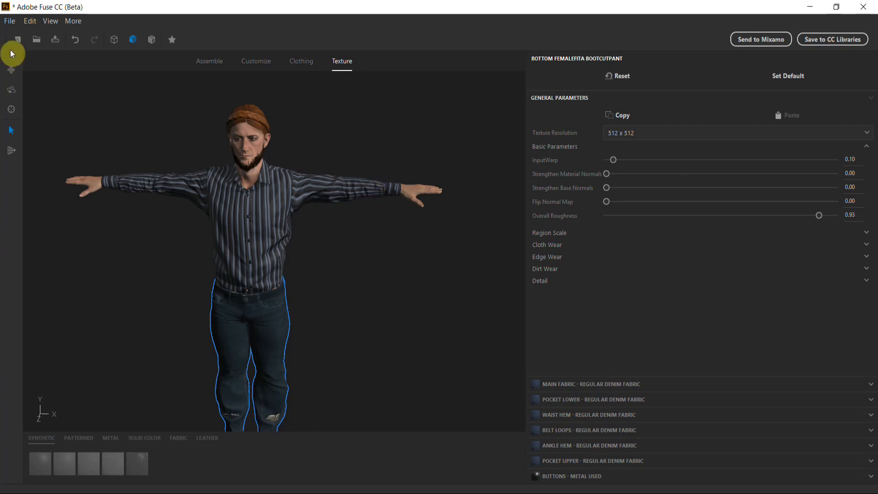
{"action": "left_click", "coordinate": [10, 22]}
{"action": "mouse_move", "coordinate": [26, 152]}
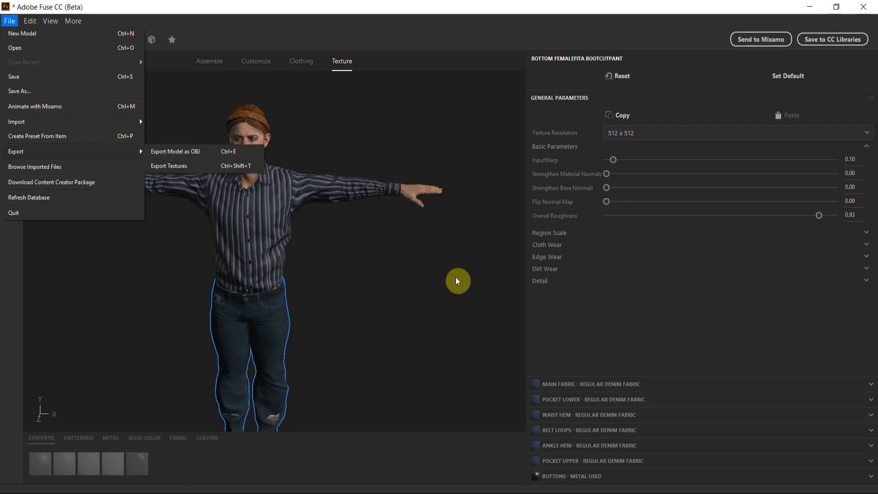
{"action": "left_click", "coordinate": [446, 18]}
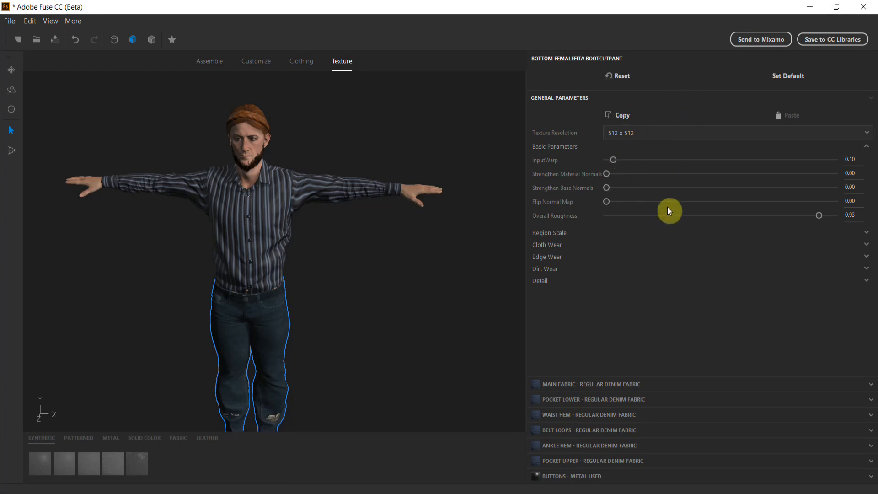
Send the character to Mixamo under the character name Salu
{"action": "left_click", "coordinate": [759, 40]}
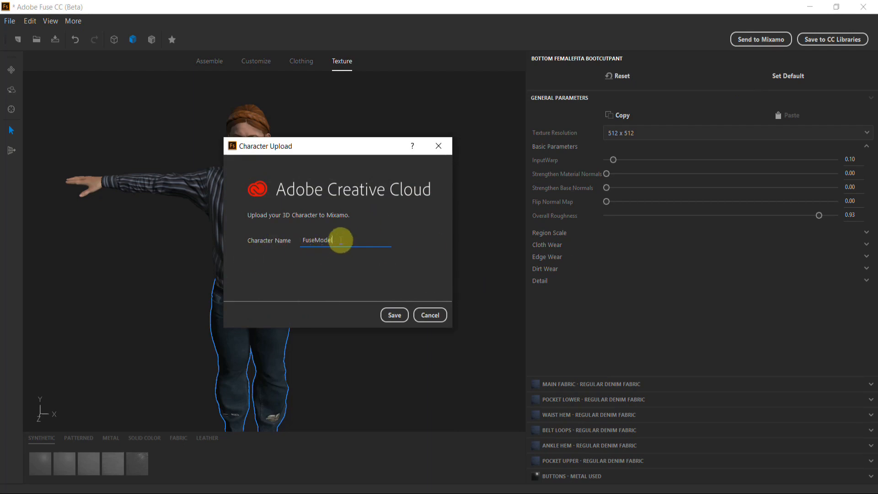
{"action": "left_click_drag", "start_coordinate": [340, 241], "coordinate": [287, 242]}
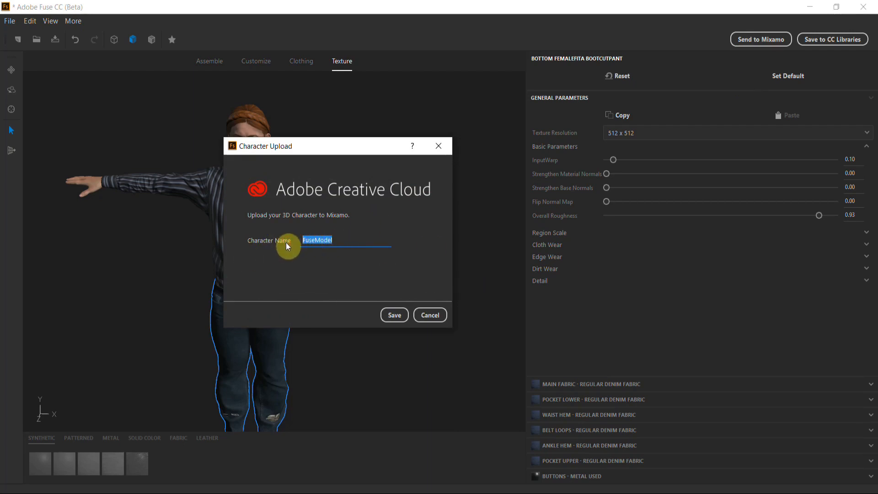
{"action": "type", "text": "Salu"}
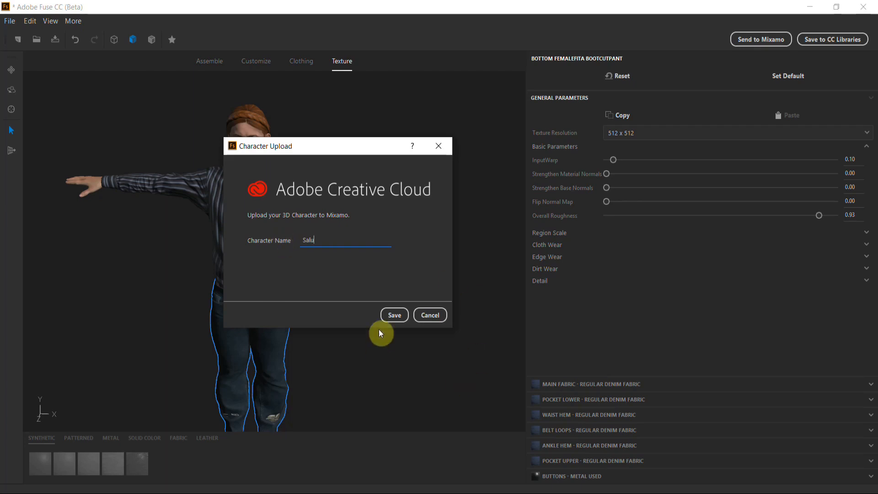
{"action": "left_click", "coordinate": [396, 314]}
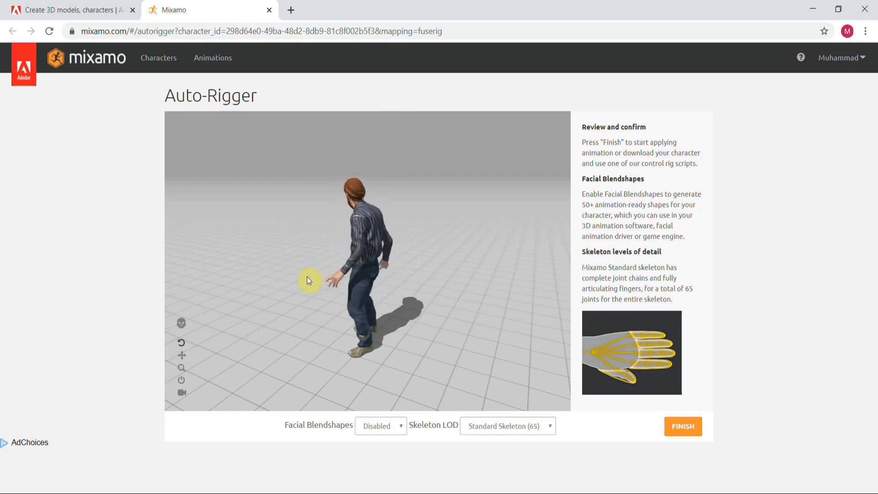
Finish the Auto-Rigger in Mixamo with Facial Blendshapes Disabled and Standard Skeleton (65), and open the character for animating
{"action": "left_click", "coordinate": [684, 428]}
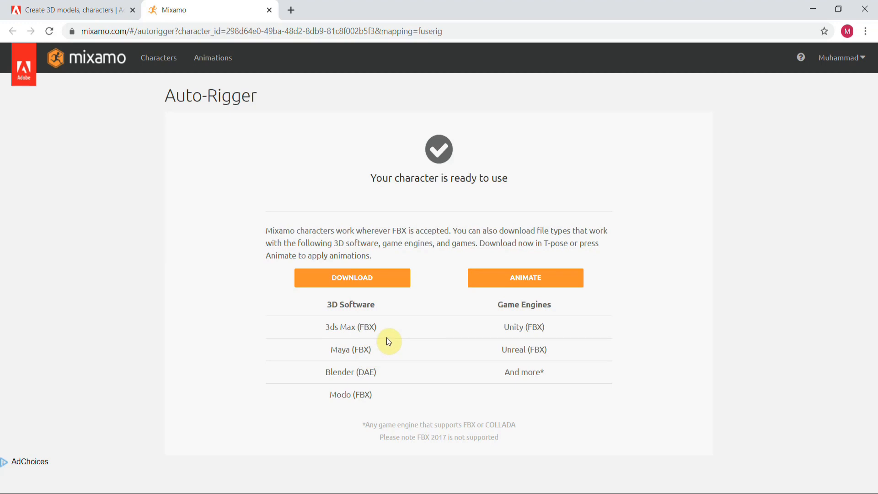
{"action": "left_click", "coordinate": [554, 286]}
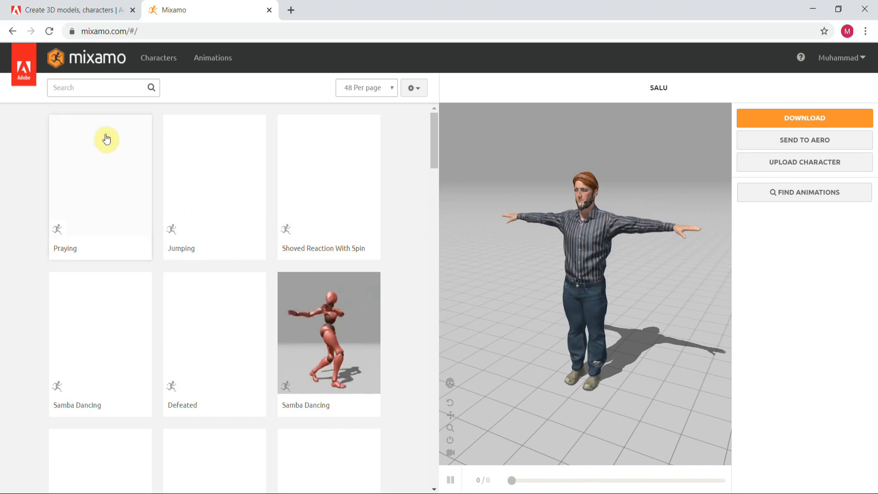
Search the Mixamo animation library for "run"
{"action": "left_click", "coordinate": [100, 84]}
{"action": "type", "text": "ruun"}
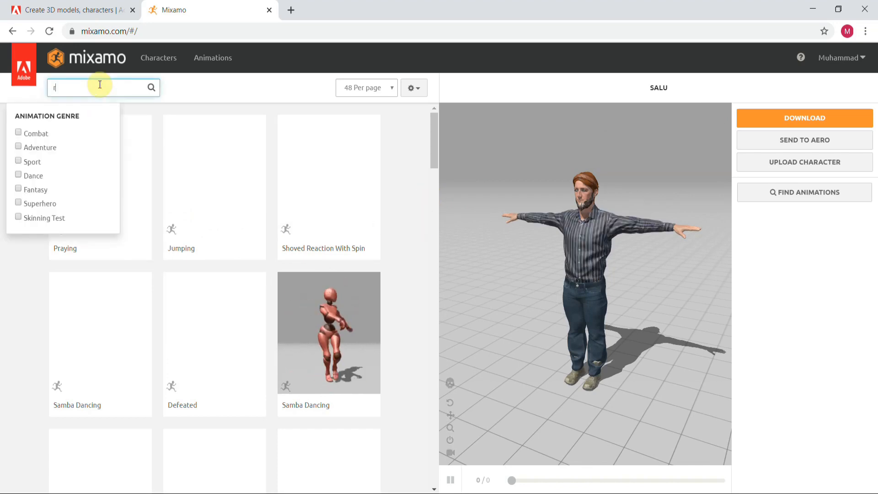
{"action": "key", "text": "BackSpace"}
{"action": "key", "text": "BackSpace"}
{"action": "type", "text": "n"}
{"action": "key", "text": "Return"}
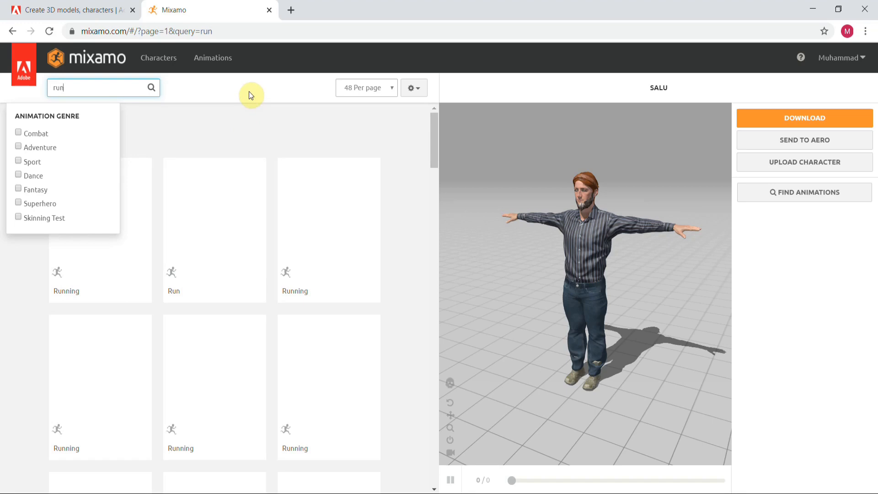
{"action": "left_click", "coordinate": [248, 95]}
Apply the first Running animation in the second row of results to the character and widen its Trim range to -50 to 150
{"action": "left_click", "coordinate": [317, 243]}
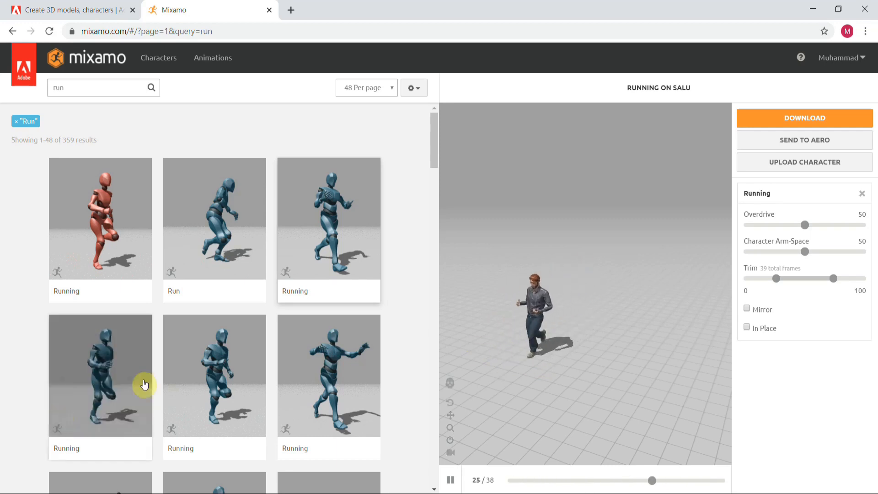
{"action": "left_click", "coordinate": [127, 385]}
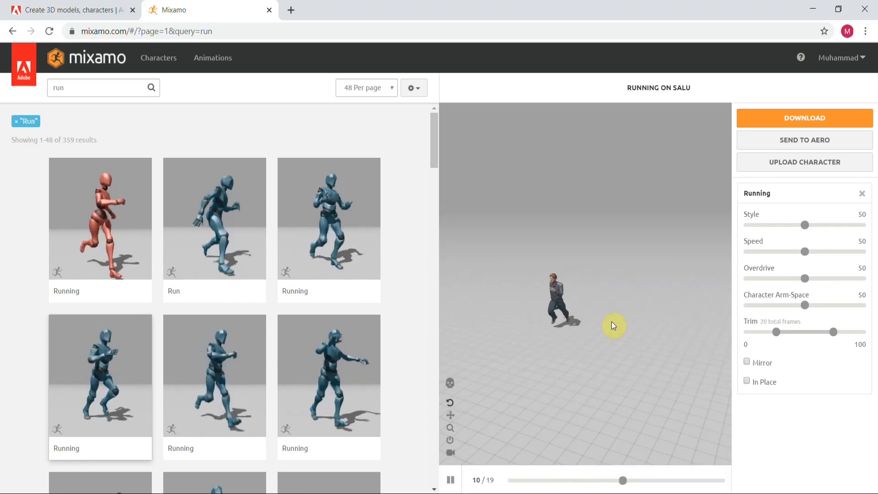
{"action": "left_click_drag", "start_coordinate": [777, 333], "coordinate": [737, 333]}
{"action": "left_click_drag", "start_coordinate": [834, 333], "coordinate": [863, 341]}
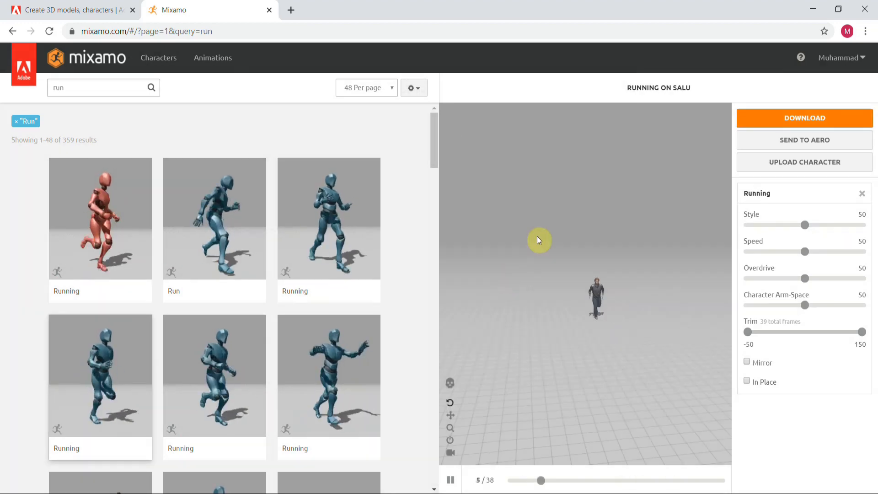
Download the animated character as FBX with skin at 30 frames per second, saving Running.fbx in the Desktop folder fuse character
{"action": "left_click", "coordinate": [773, 119]}
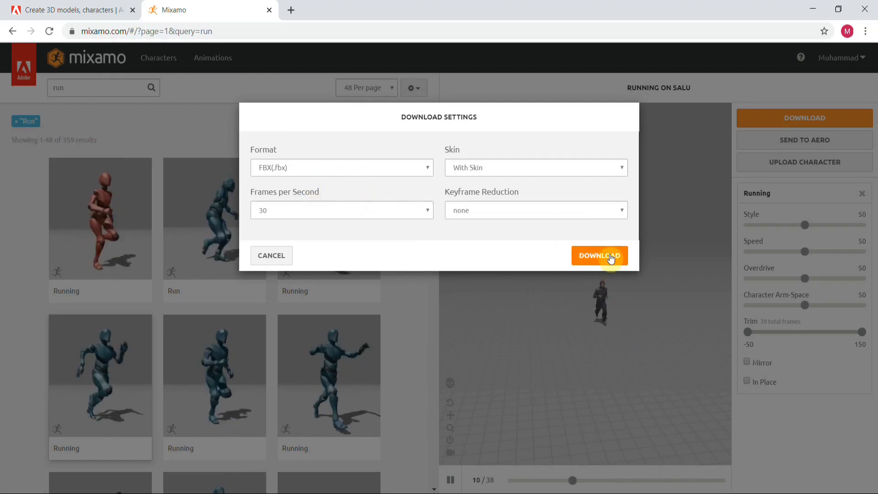
{"action": "left_click", "coordinate": [611, 259]}
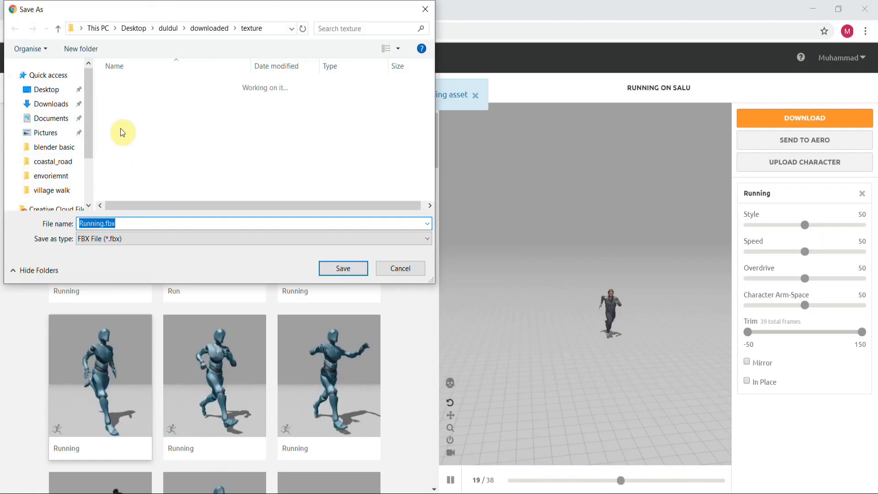
{"action": "left_click", "coordinate": [45, 89]}
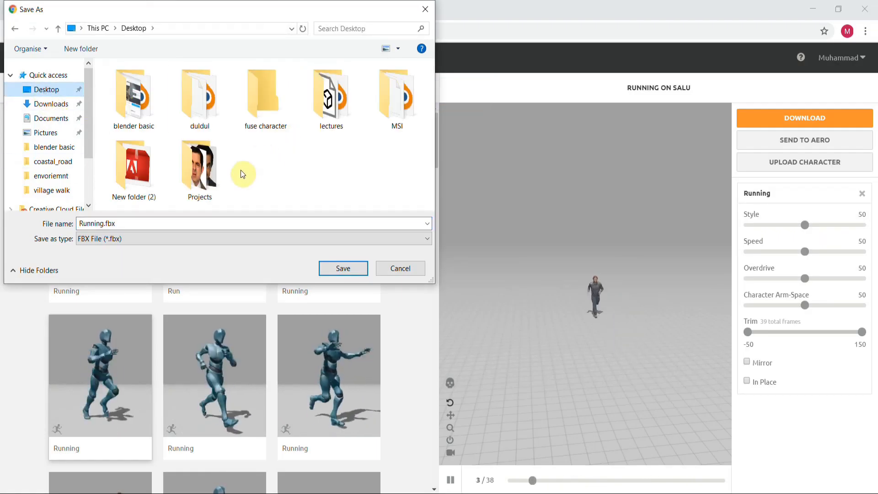
{"action": "left_click", "coordinate": [267, 110]}
{"action": "double_click", "coordinate": [267, 110]}
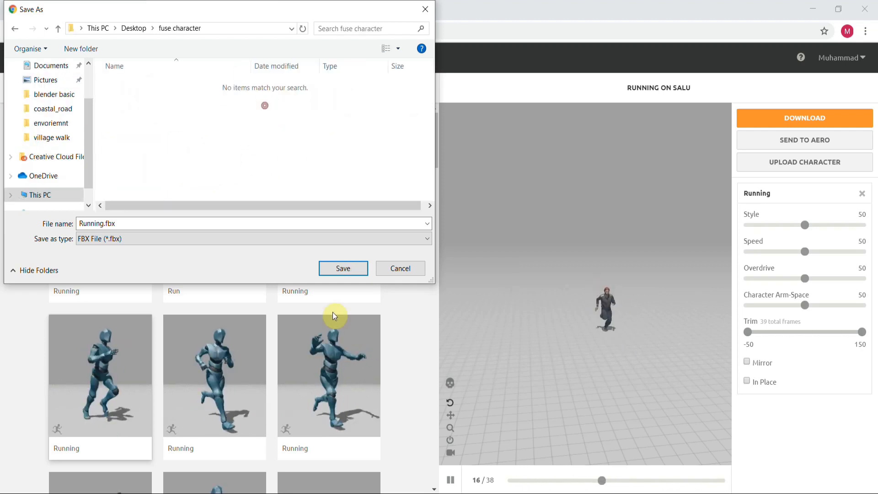
{"action": "left_click", "coordinate": [353, 272]}
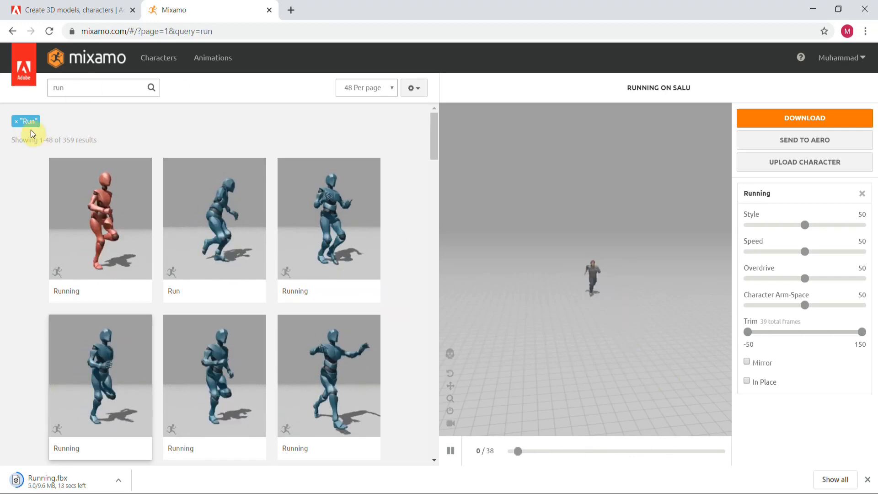
Clear the "Run" search filter and browse the other animations in the Mixamo library
{"action": "left_click", "coordinate": [16, 121]}
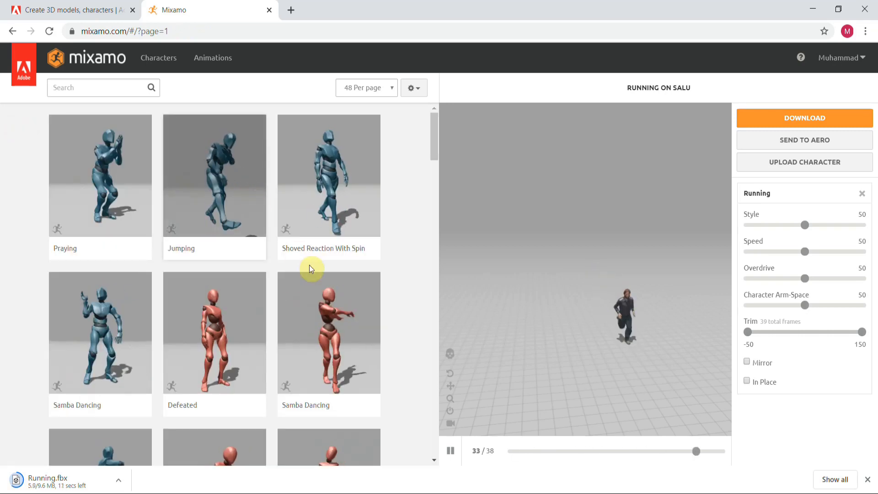
{"action": "scroll", "coordinate": [311, 269], "scroll_direction": "down", "scroll_amount": 5}
{"action": "scroll", "coordinate": [340, 234], "scroll_direction": "down", "scroll_amount": 3}
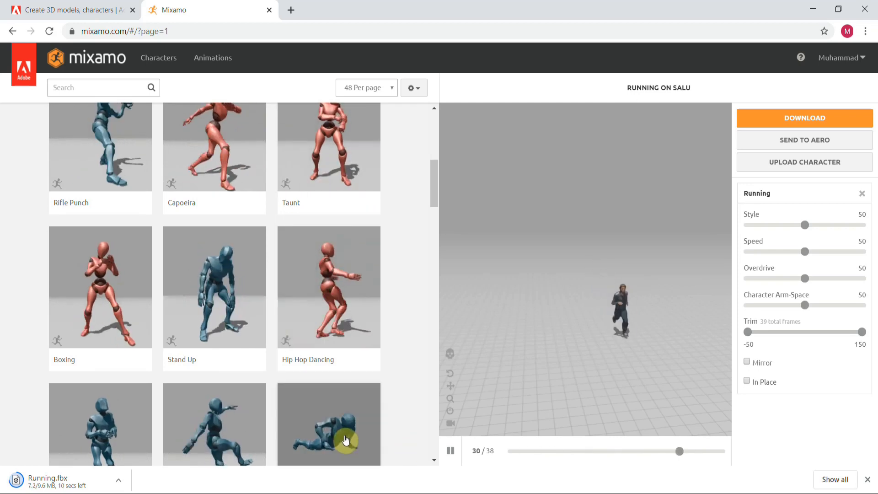
{"action": "left_click", "coordinate": [344, 438]}
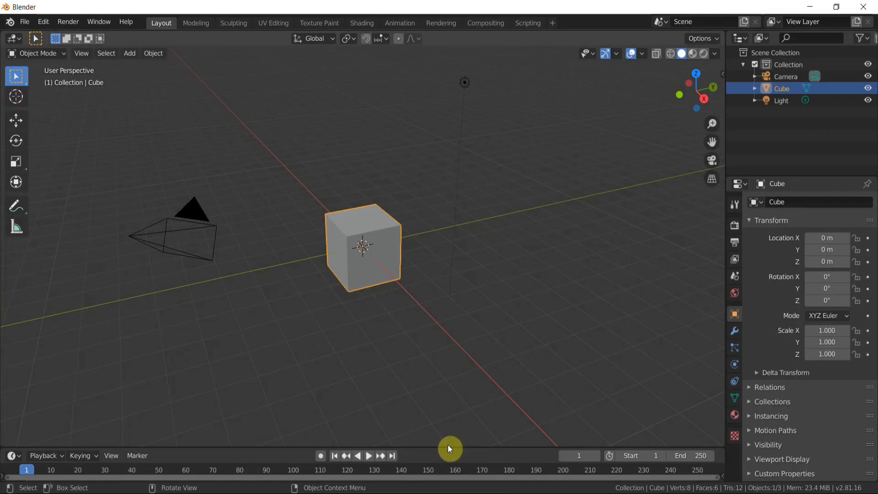
In Blender, delete the default cube and import Running.fbx from the Desktop folder fuse character
{"action": "key", "text": "x"}
{"action": "left_click", "coordinate": [392, 227]}
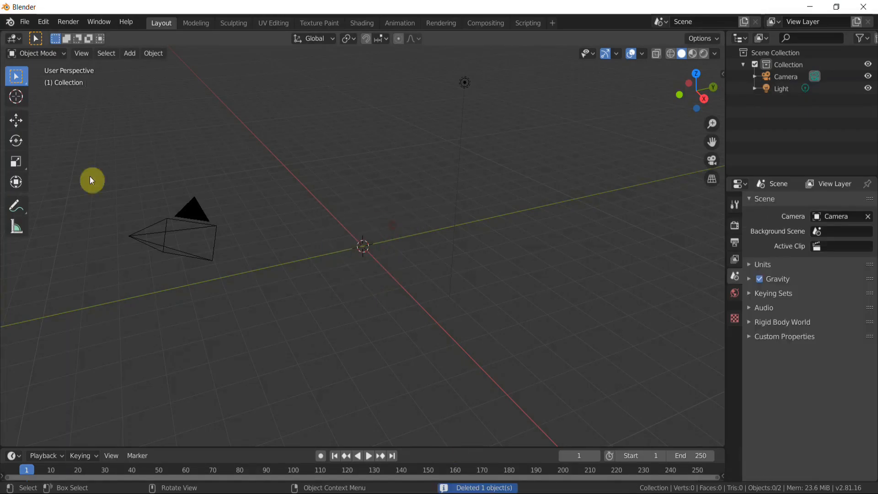
{"action": "left_click", "coordinate": [25, 23]}
{"action": "left_click", "coordinate": [26, 26]}
{"action": "left_click", "coordinate": [26, 23]}
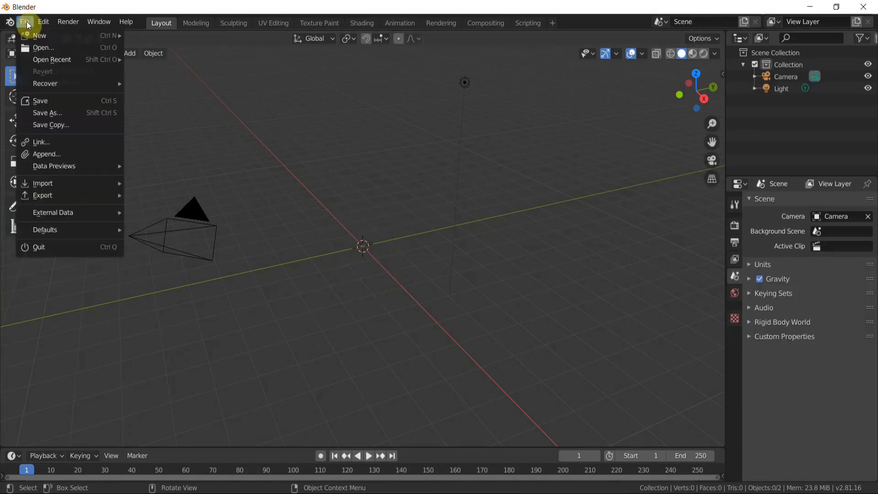
{"action": "mouse_move", "coordinate": [48, 189]}
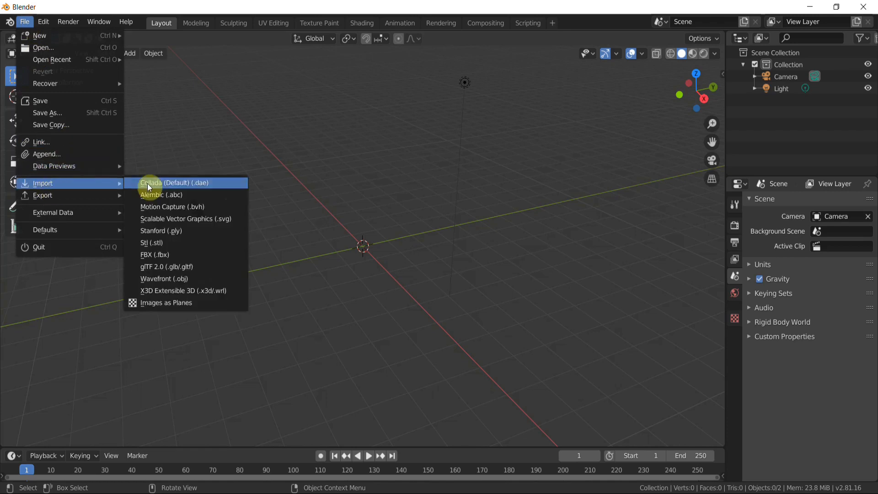
{"action": "left_click", "coordinate": [210, 256]}
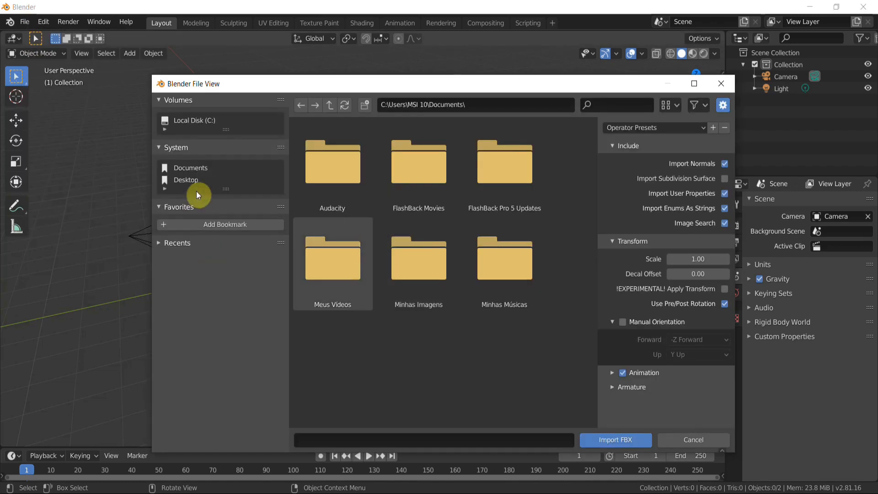
{"action": "left_click", "coordinate": [180, 178]}
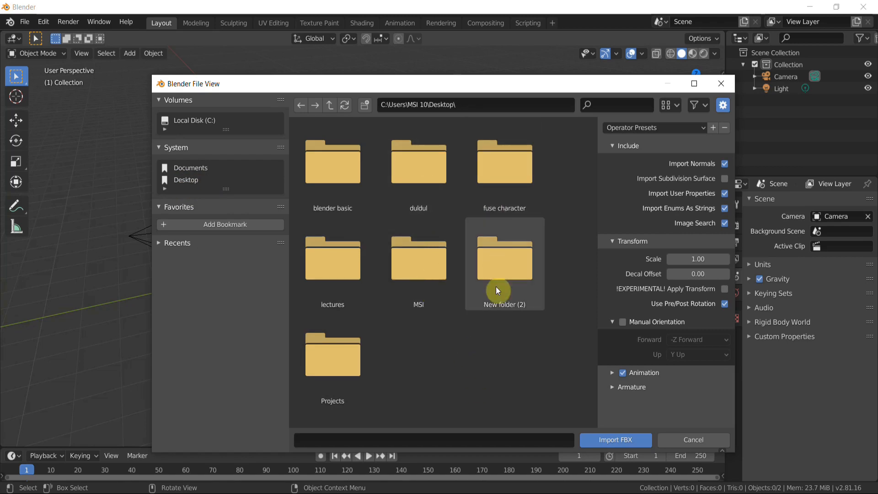
{"action": "left_click", "coordinate": [504, 185]}
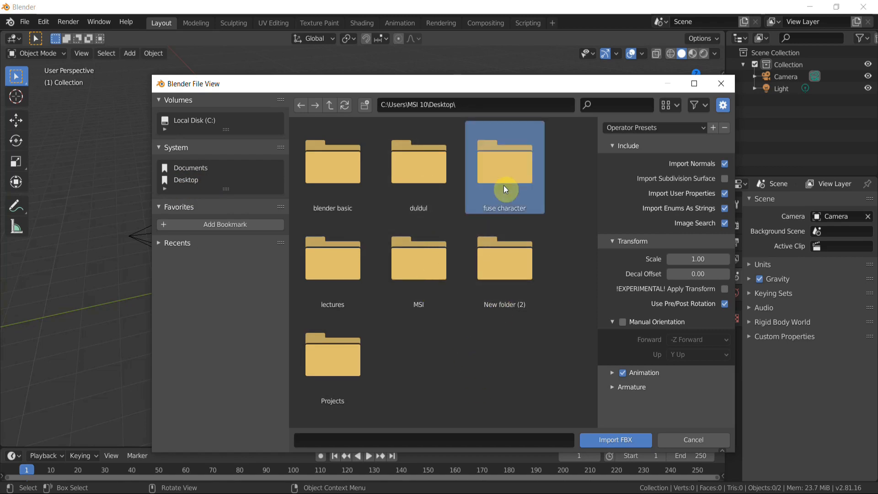
{"action": "left_click", "coordinate": [611, 437]}
{"action": "left_click", "coordinate": [360, 209]}
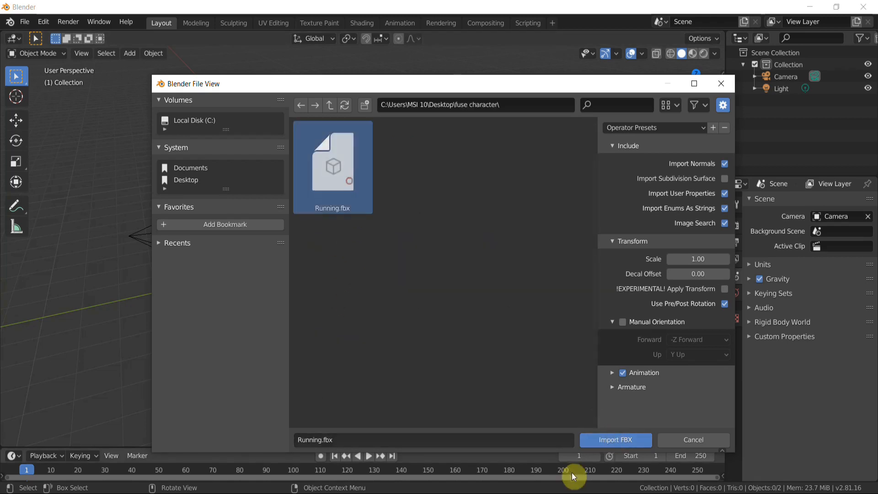
{"action": "left_click", "coordinate": [617, 441]}
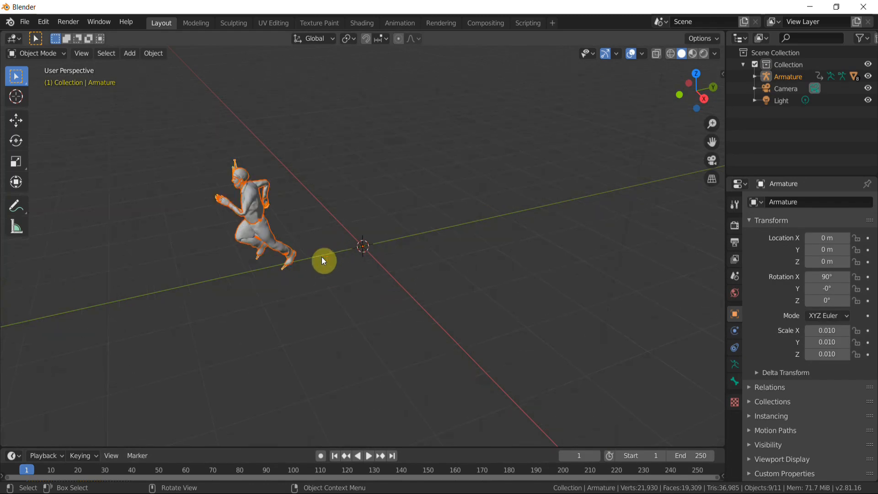
Enlarge the timeline and play back the imported character's running animation
{"action": "middle_click_drag", "start_coordinate": [339, 278], "coordinate": [486, 261], "text": "shift"}
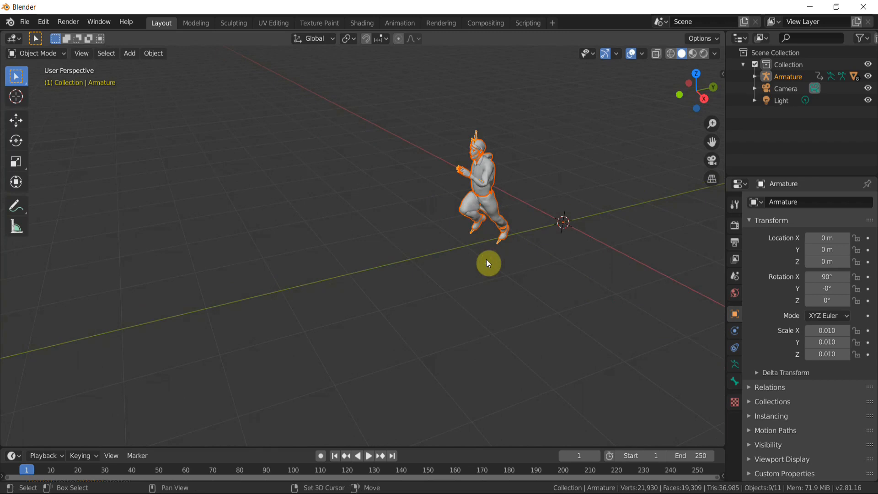
{"action": "left_click_drag", "start_coordinate": [421, 447], "coordinate": [443, 403]}
{"action": "left_click", "coordinate": [369, 412]}
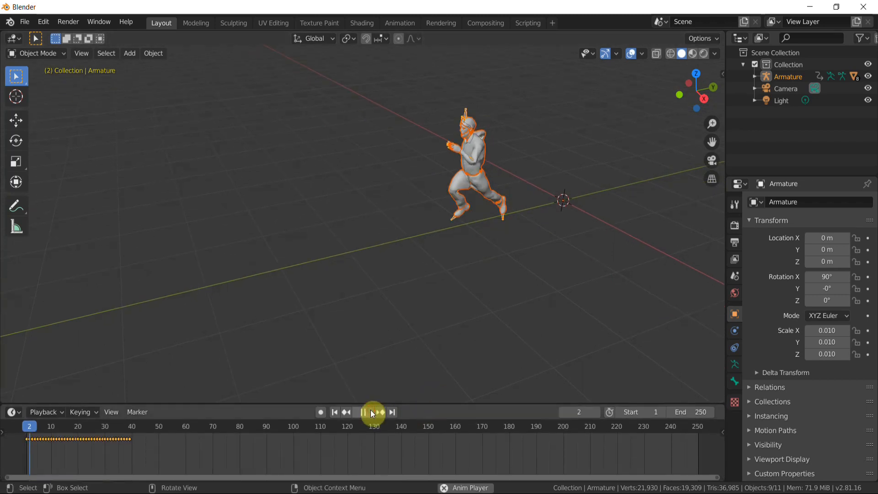
{"action": "left_click", "coordinate": [369, 411]}
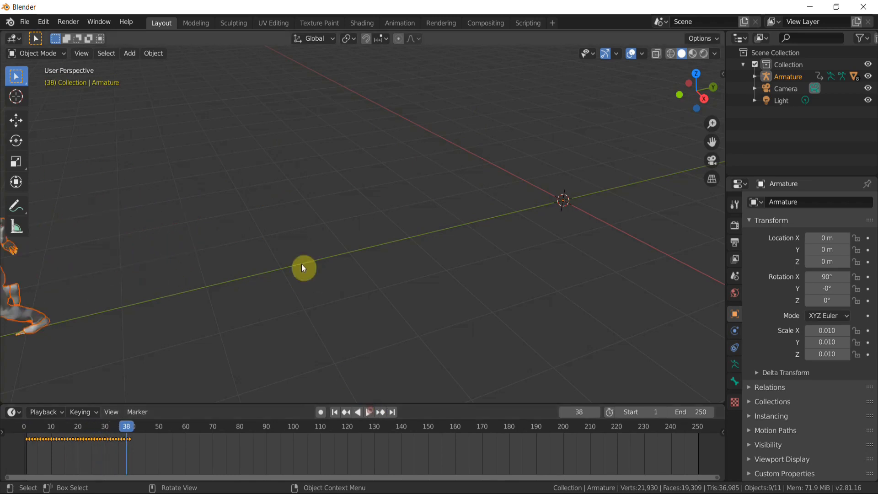
Move the playhead to frame 46 and show the character from the front in Rendered viewport shading
{"action": "scroll", "coordinate": [311, 280], "scroll_direction": "down", "scroll_amount": 4}
{"action": "left_click_drag", "start_coordinate": [127, 428], "coordinate": [148, 428]}
{"action": "middle_click_drag", "start_coordinate": [284, 320], "coordinate": [455, 292]}
{"action": "middle_click_drag", "start_coordinate": [471, 222], "coordinate": [409, 206]}
{"action": "scroll", "coordinate": [411, 205], "scroll_direction": "up", "scroll_amount": 3}
{"action": "key", "text": "z"}
{"action": "left_click", "coordinate": [417, 142]}
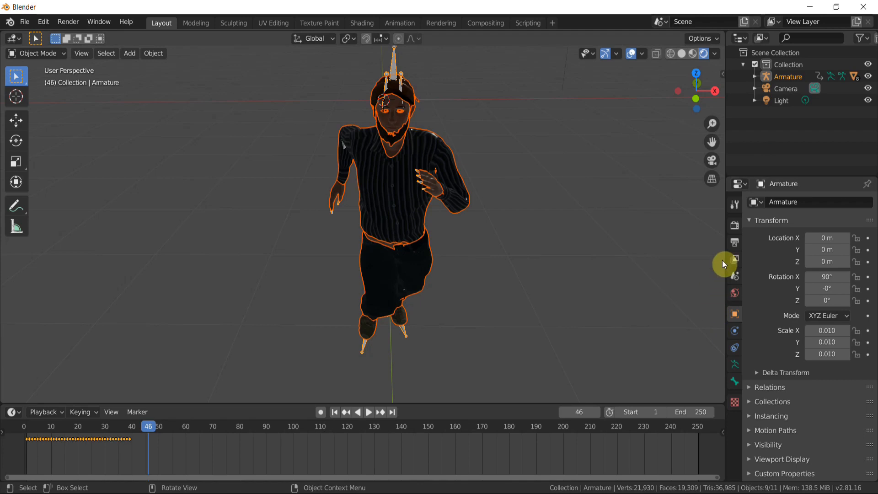
Set the scene's render engine to Cycles
{"action": "left_click", "coordinate": [732, 226]}
{"action": "left_click", "coordinate": [841, 203]}
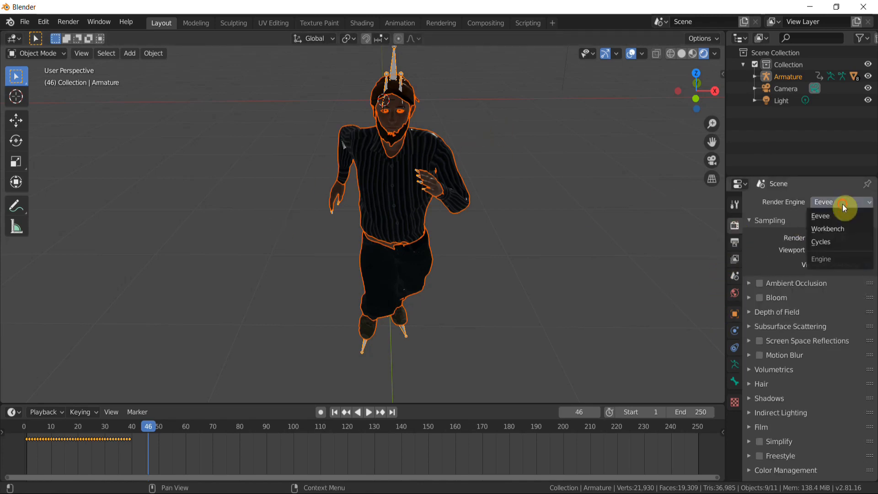
{"action": "left_click", "coordinate": [833, 241]}
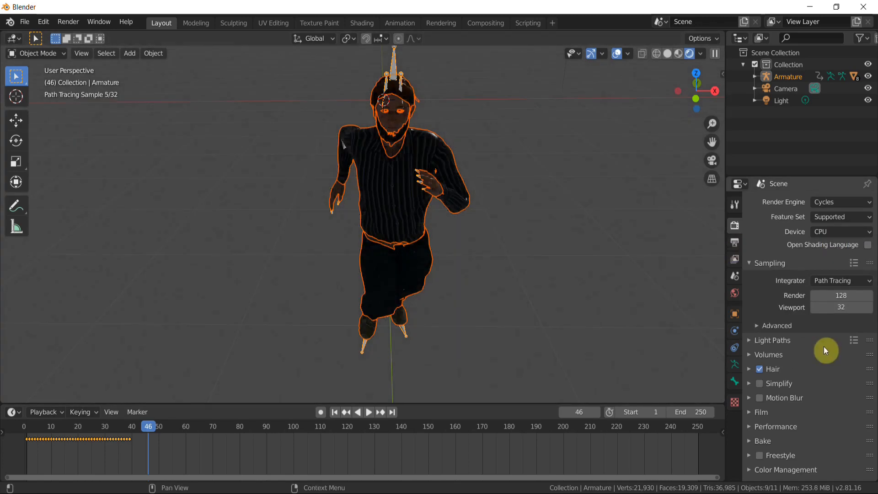
Brighten the world background color to a light grey with a value of about 0.829
{"action": "left_click", "coordinate": [734, 293]}
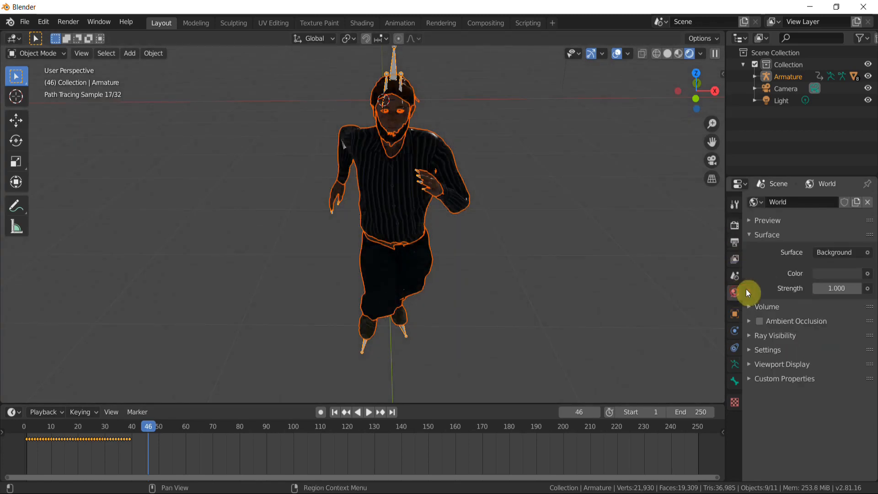
{"action": "left_click", "coordinate": [833, 274]}
{"action": "left_click", "coordinate": [854, 118]}
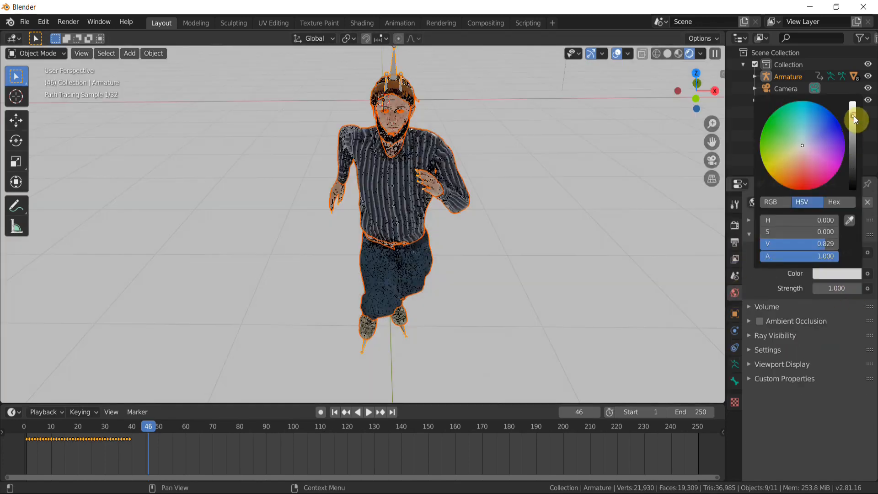
Turn off the viewport gizmos and overlays so the bones and grid are hidden around the rendered character
{"action": "middle_click_drag", "start_coordinate": [463, 180], "coordinate": [604, 284]}
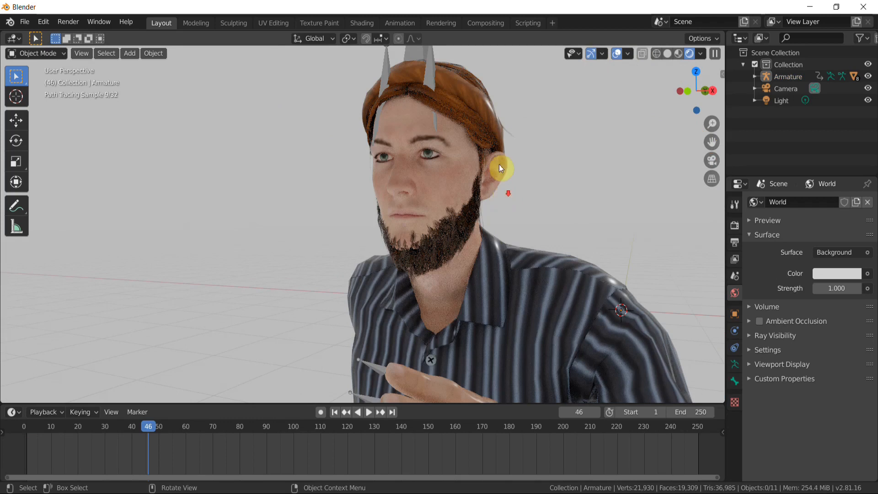
{"action": "scroll", "coordinate": [501, 189], "scroll_direction": "down", "scroll_amount": 3}
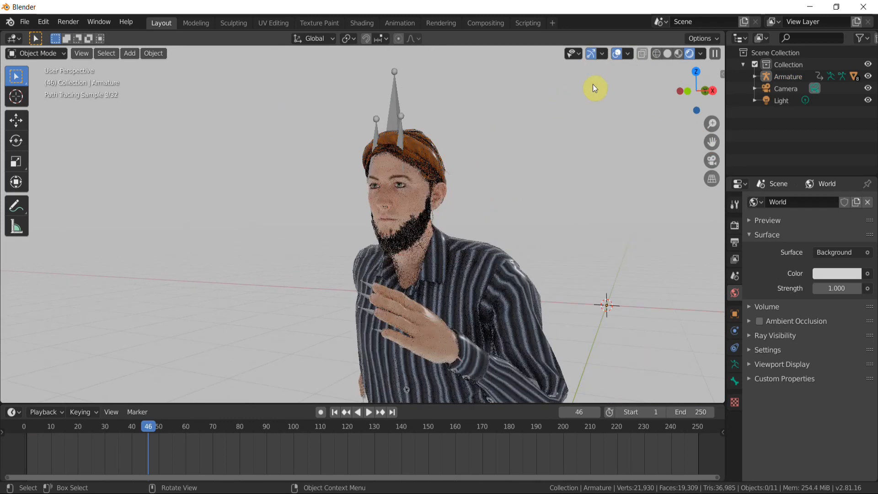
{"action": "left_click", "coordinate": [588, 55]}
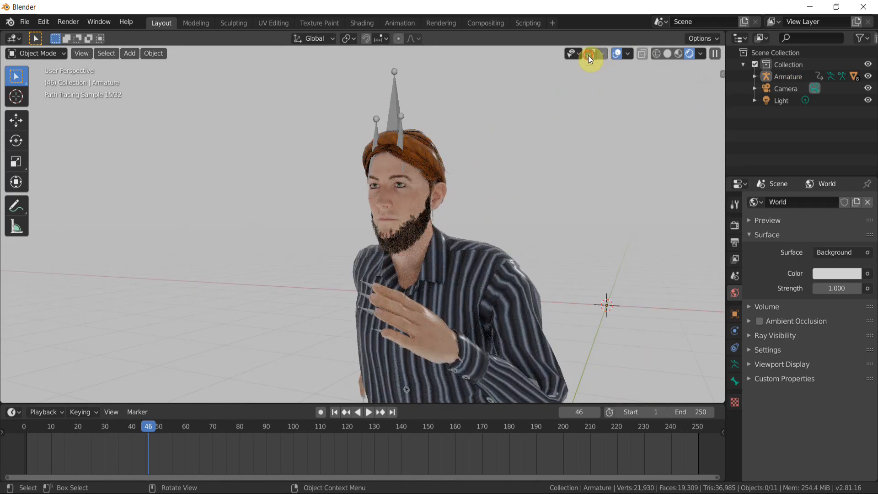
{"action": "left_click", "coordinate": [617, 53]}
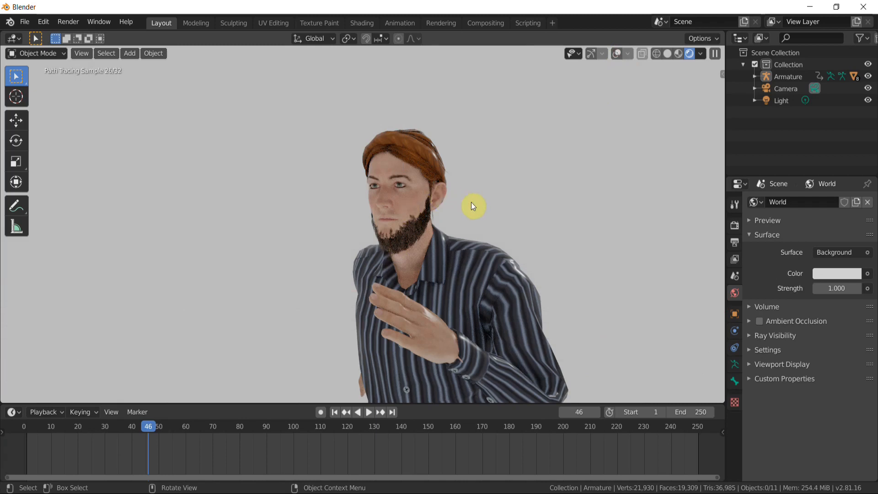
Select the character's striped shirt and display its material settings
{"action": "left_click", "coordinate": [476, 276]}
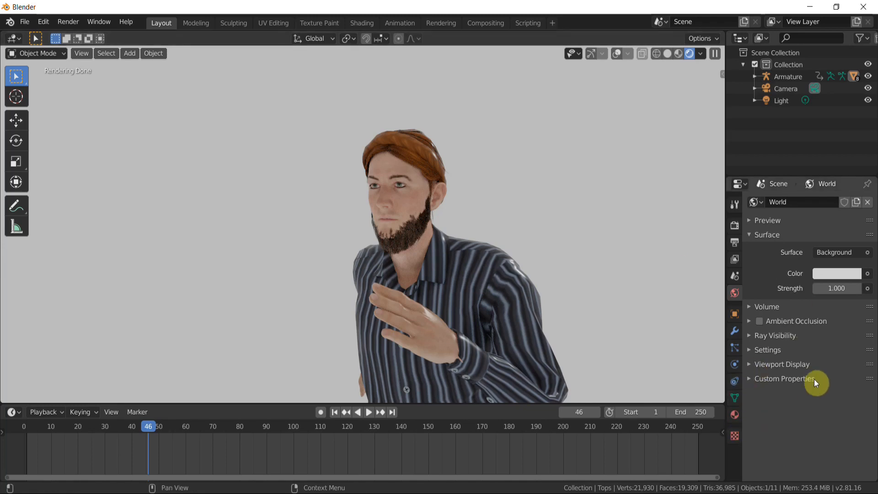
{"action": "left_click", "coordinate": [736, 414]}
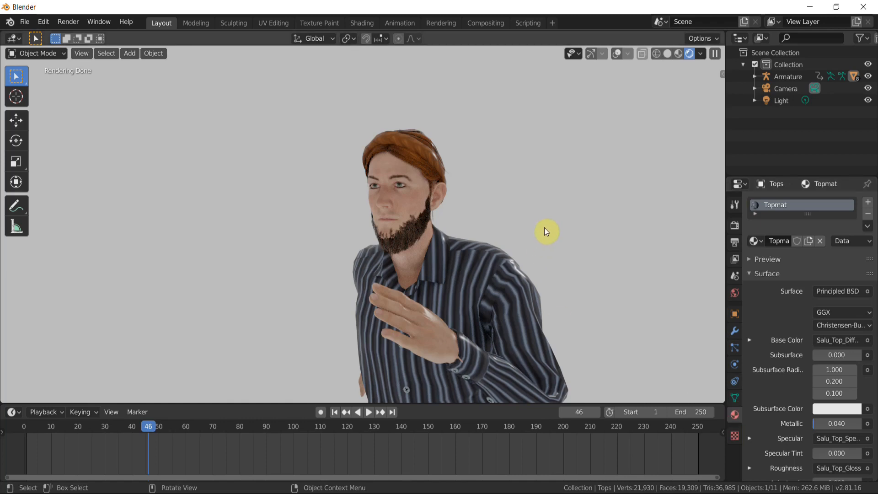
{"action": "scroll", "coordinate": [434, 211], "scroll_direction": "up", "scroll_amount": 3}
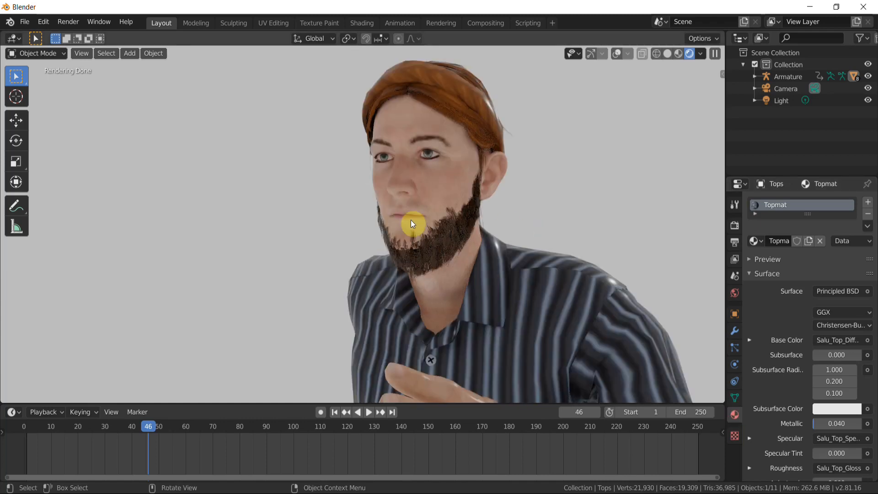